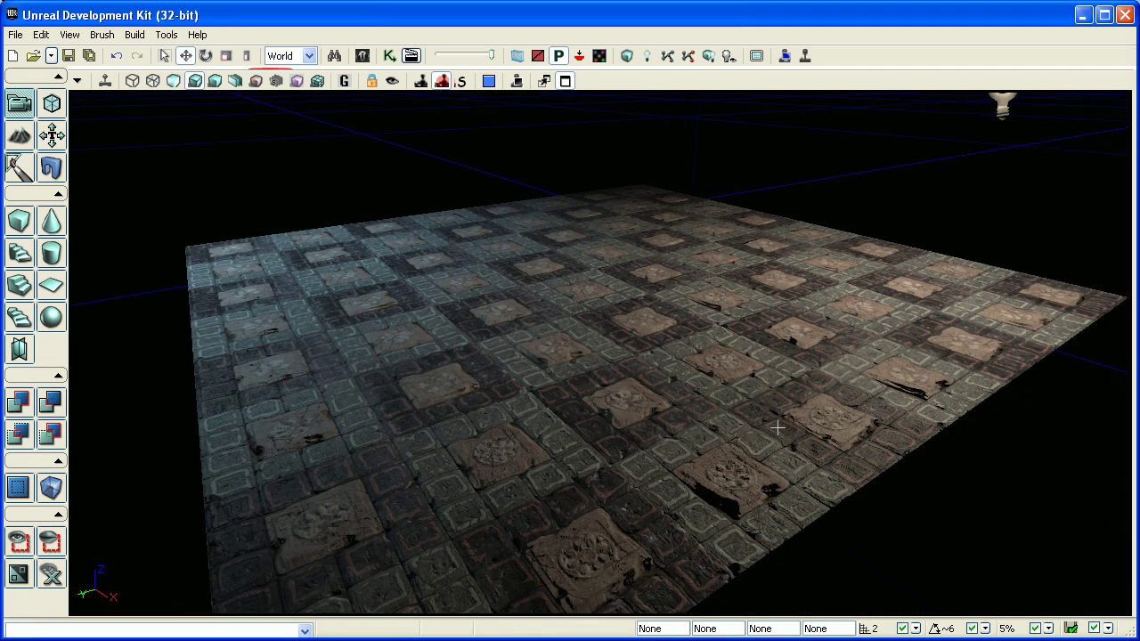
# Inspect the floor pieces in wireframe, then return the viewport to lit, textured view.
pyautogui.click(151, 87)
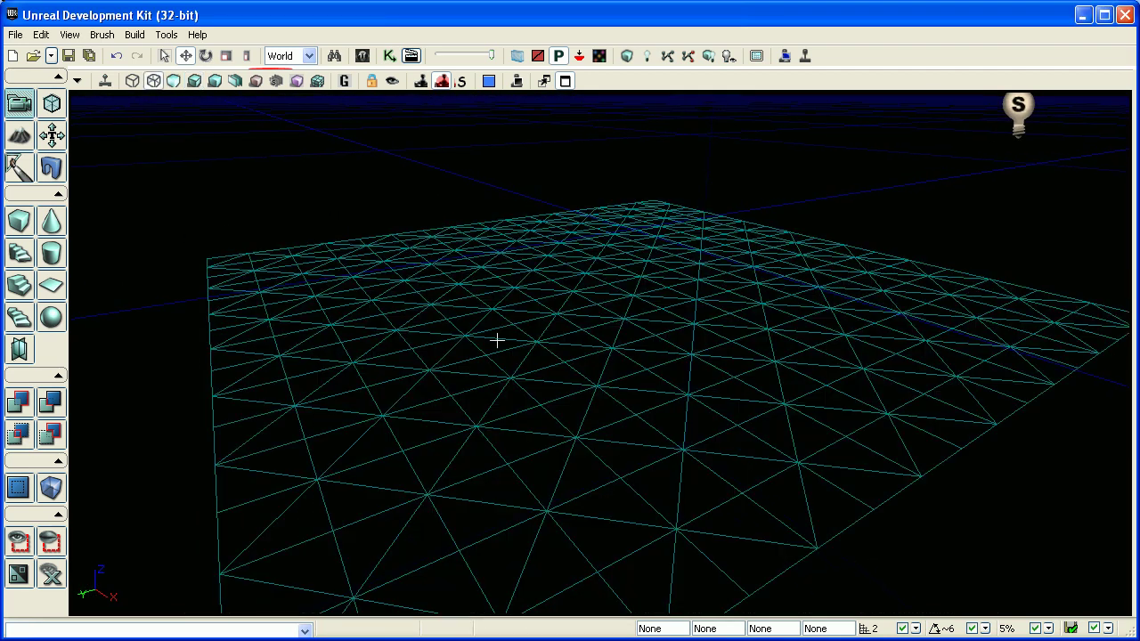
pyautogui.moveTo(497, 339); pyautogui.dragTo(499, 343, button='right')
pyautogui.click(847, 275)
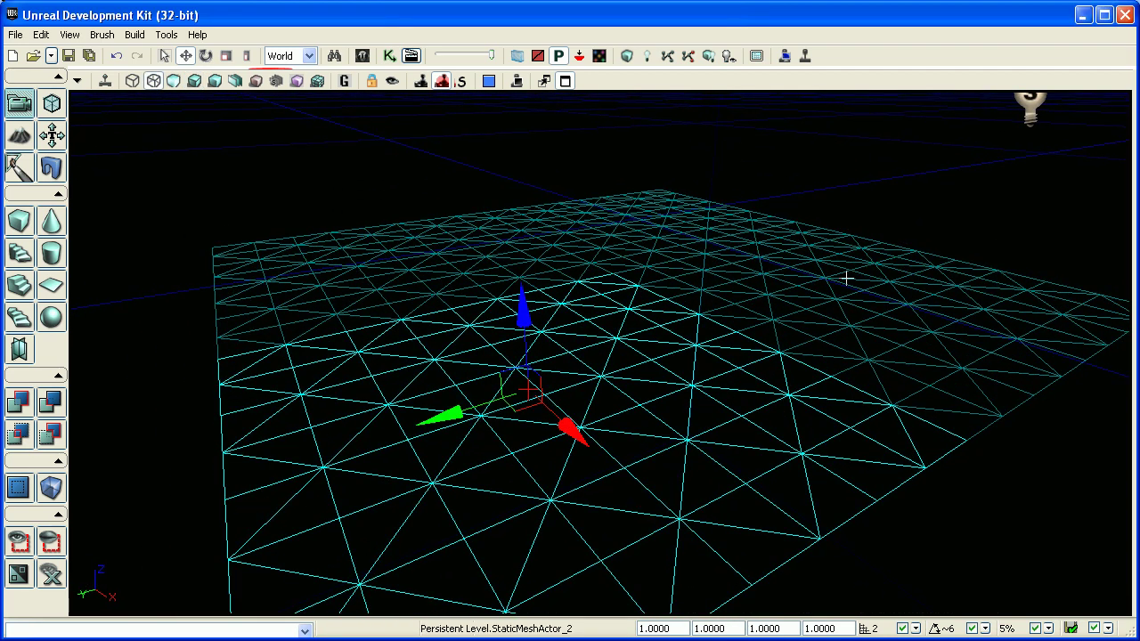
pyautogui.keyDown('alt'); pyautogui.middleClick(846, 278); pyautogui.keyUp('alt')
pyautogui.click(684, 219)
pyautogui.click(506, 260)
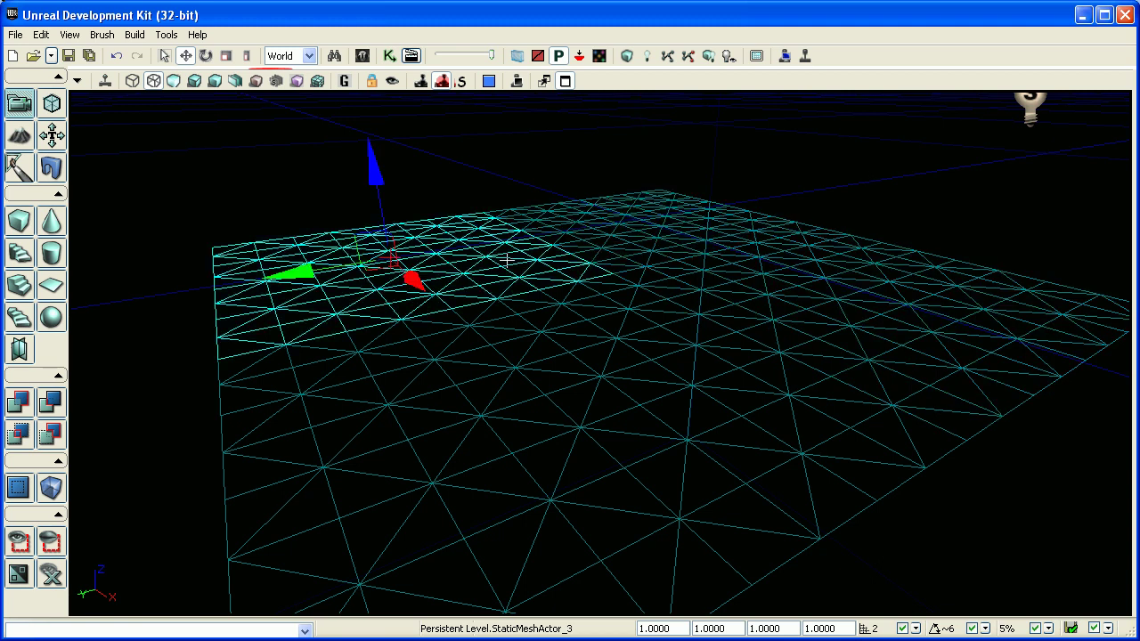
pyautogui.click(371, 147)
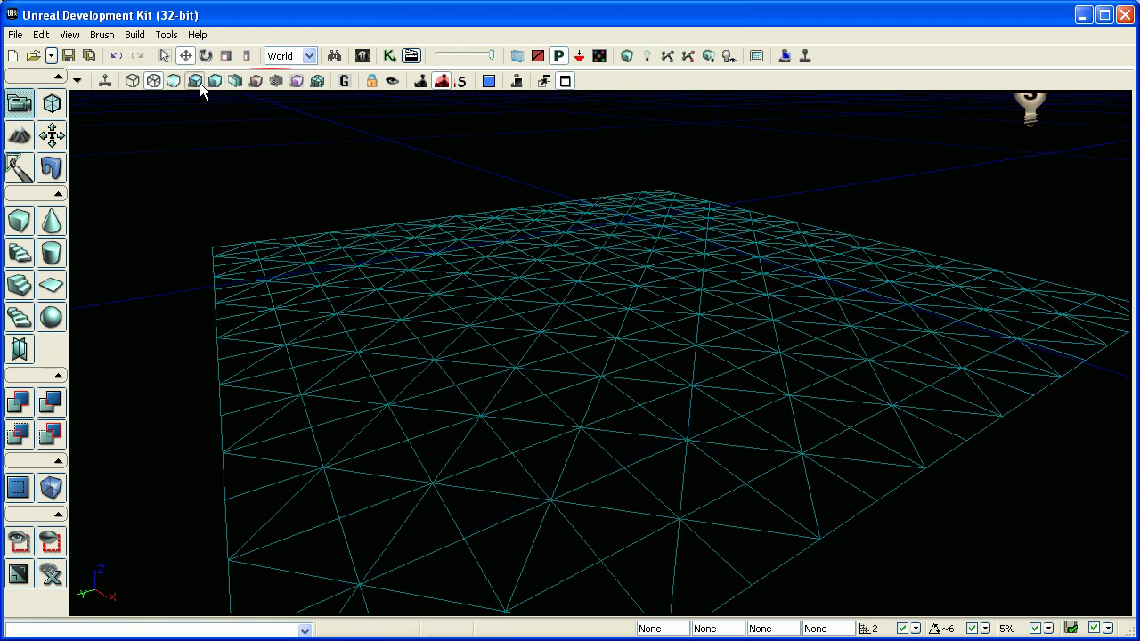
pyautogui.click(194, 82)
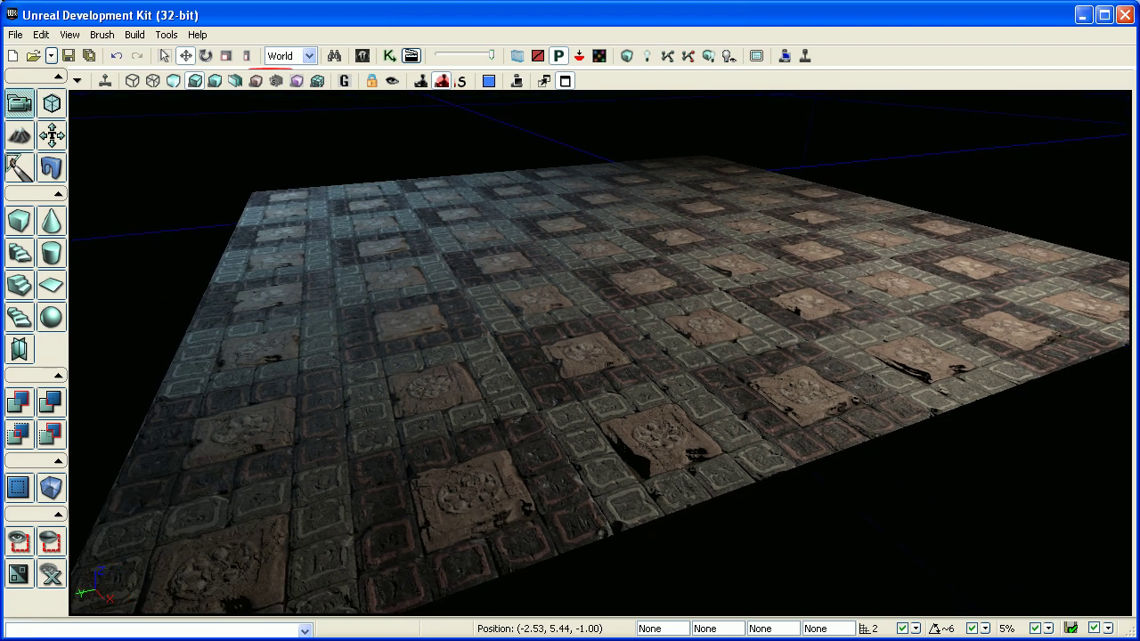
pyautogui.moveTo(311, 250); pyautogui.dragTo(311, 250)
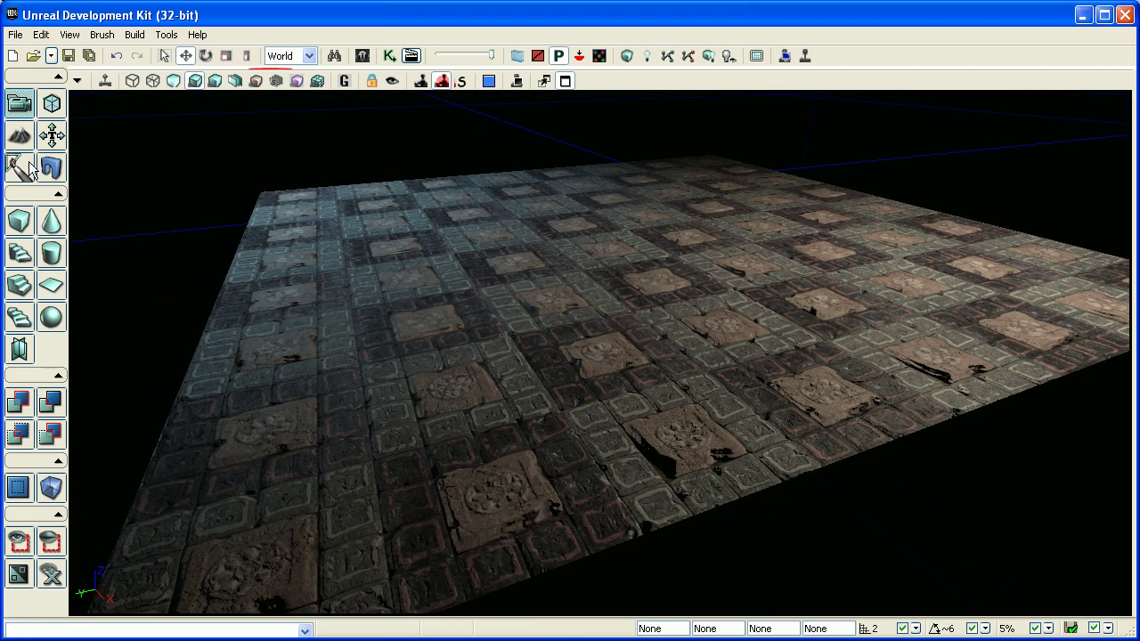
# Open Mesh Paint with the alpha channel turned off and select the floor piece to paint.
pyautogui.click(31, 169)
pyautogui.moveTo(563, 54); pyautogui.dragTo(993, 169)
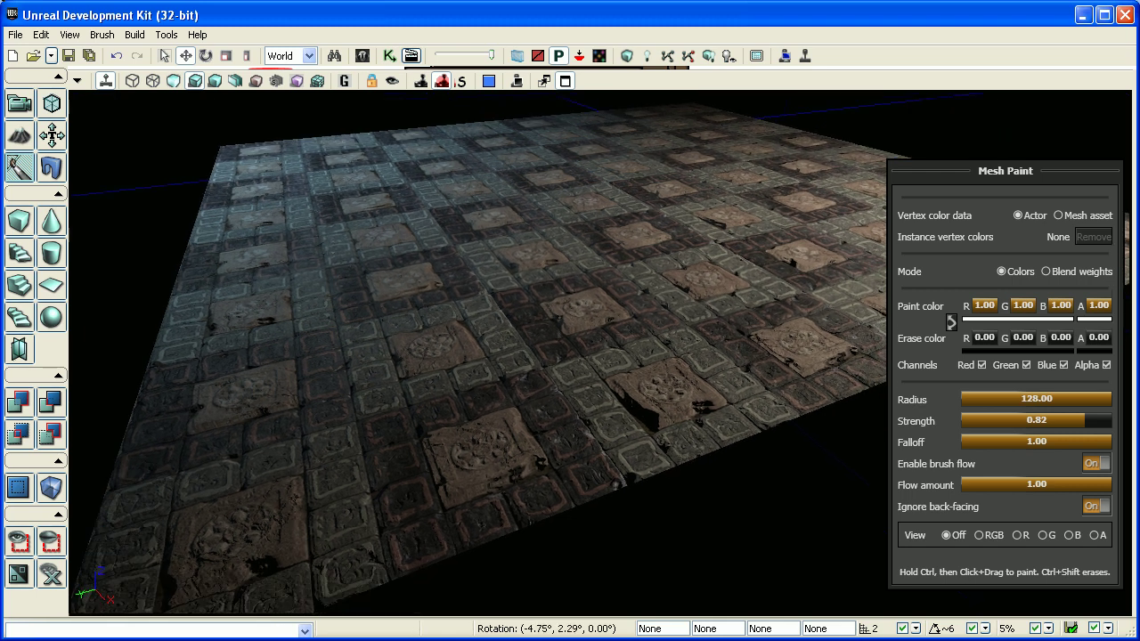
pyautogui.moveTo(1030, 289); pyautogui.dragTo(1031, 289)
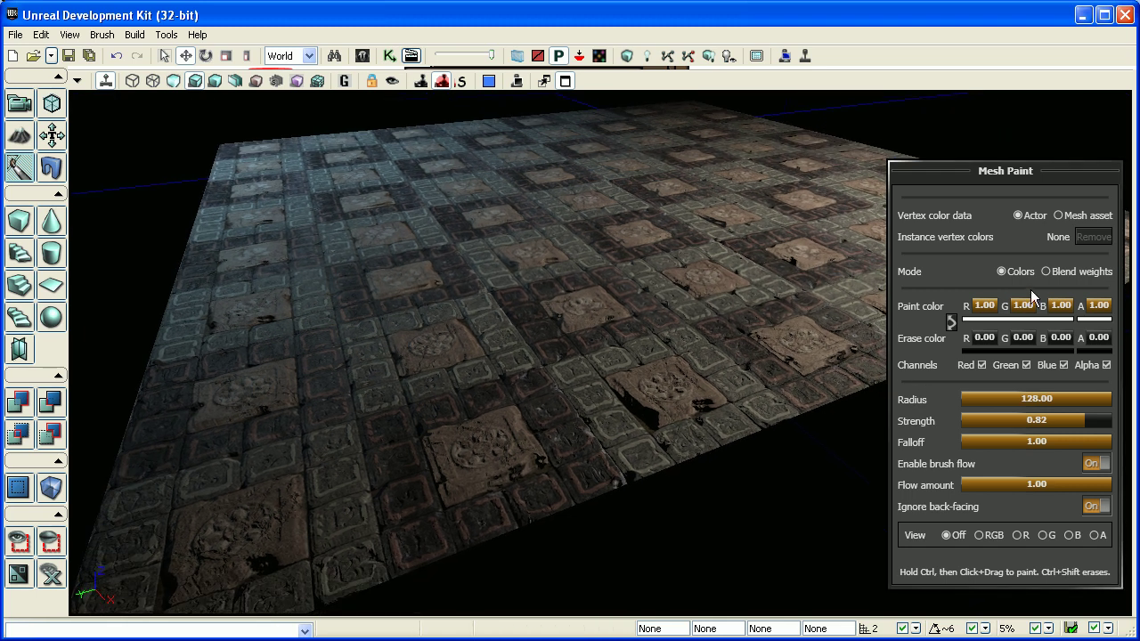
pyautogui.click(1107, 365)
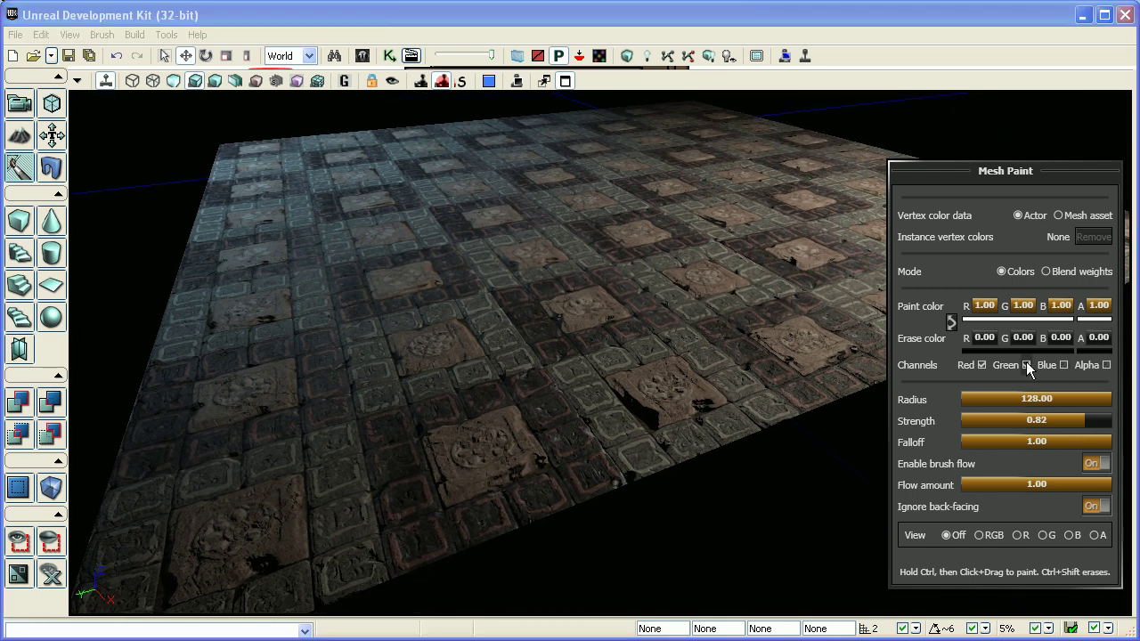
pyautogui.click(326, 358)
# Soften the brush to strength 0.40 and falloff 0.65, and paint light sand across the lower floor.
pyautogui.moveTo(1047, 421); pyautogui.dragTo(1036, 422)
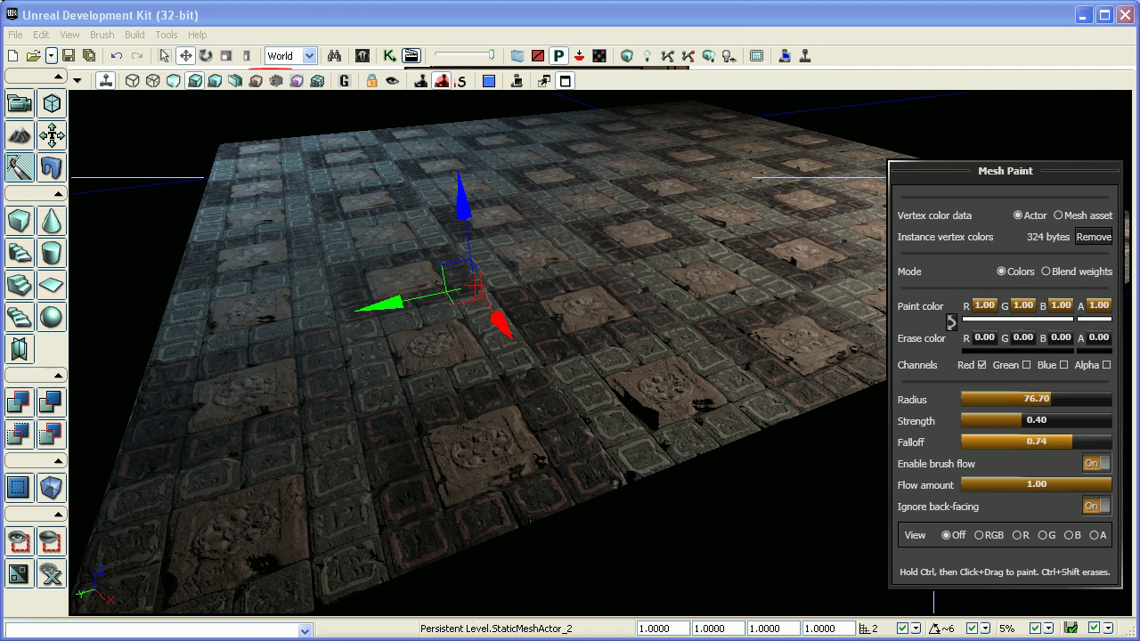
pyautogui.moveTo(475, 403)
pyautogui.keyDown('ctrl'); pyautogui.mouseDown()
pyautogui.moveTo(476, 414)
pyautogui.moveTo(154, 408)
pyautogui.mouseUp(); pyautogui.keyUp('ctrl')
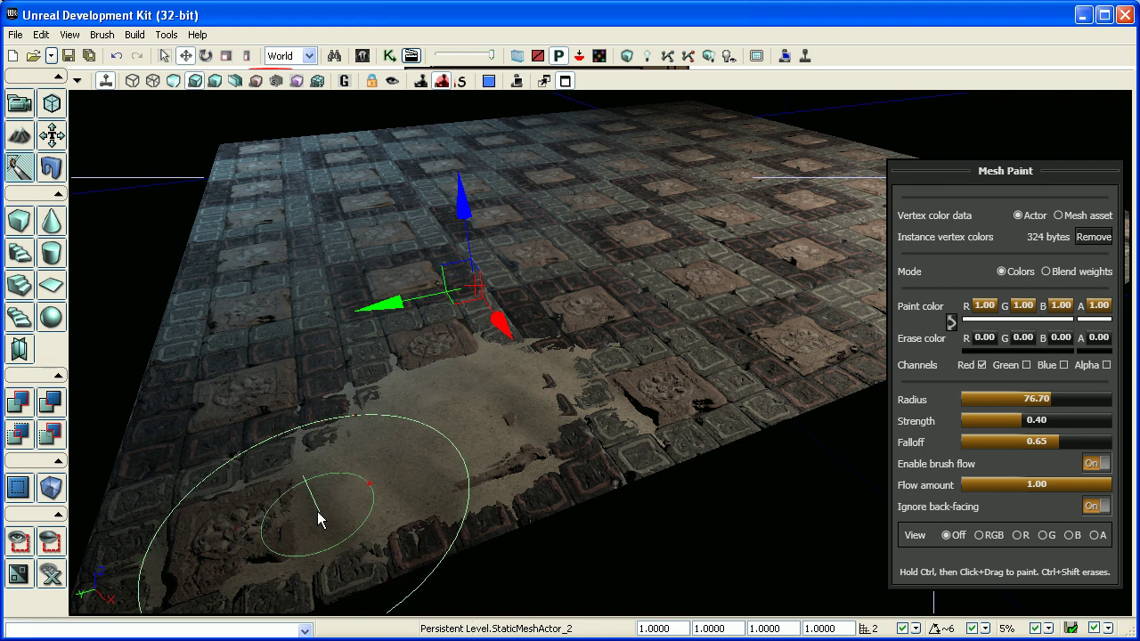
pyautogui.scroll(-2, 232, 428)
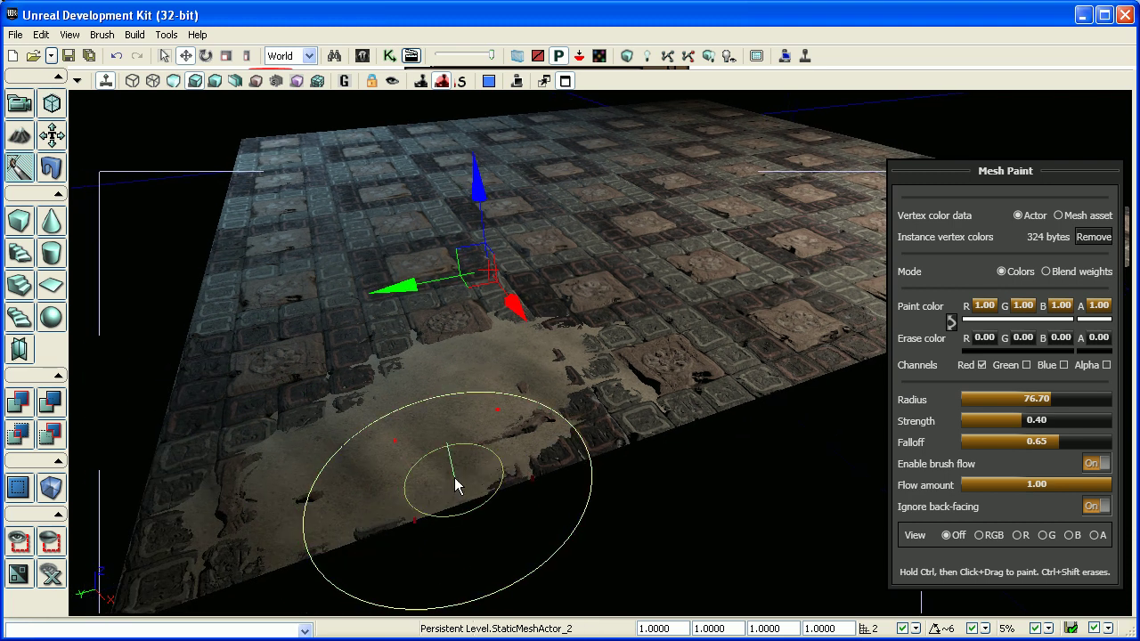
pyautogui.keyDown('ctrl'); pyautogui.moveTo(593, 461); pyautogui.dragTo(163, 425); pyautogui.keyUp('ctrl')
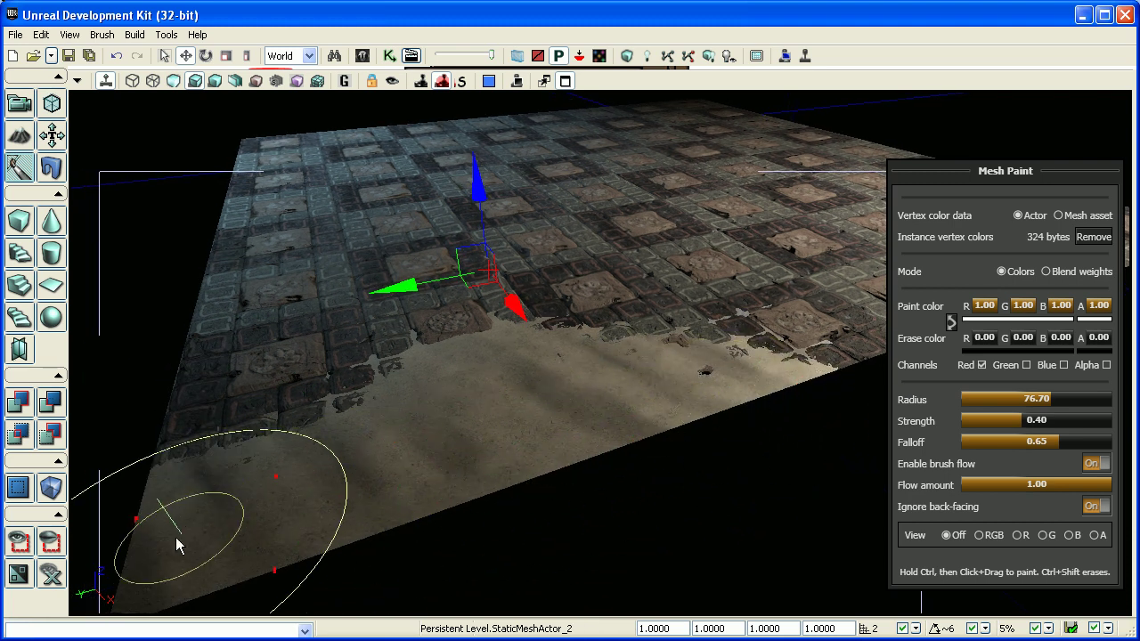
# Shrink the brush radius to 47.70 and paint sand over the tiles on the floor's left.
pyautogui.moveTo(1036, 399); pyautogui.dragTo(1016, 399)
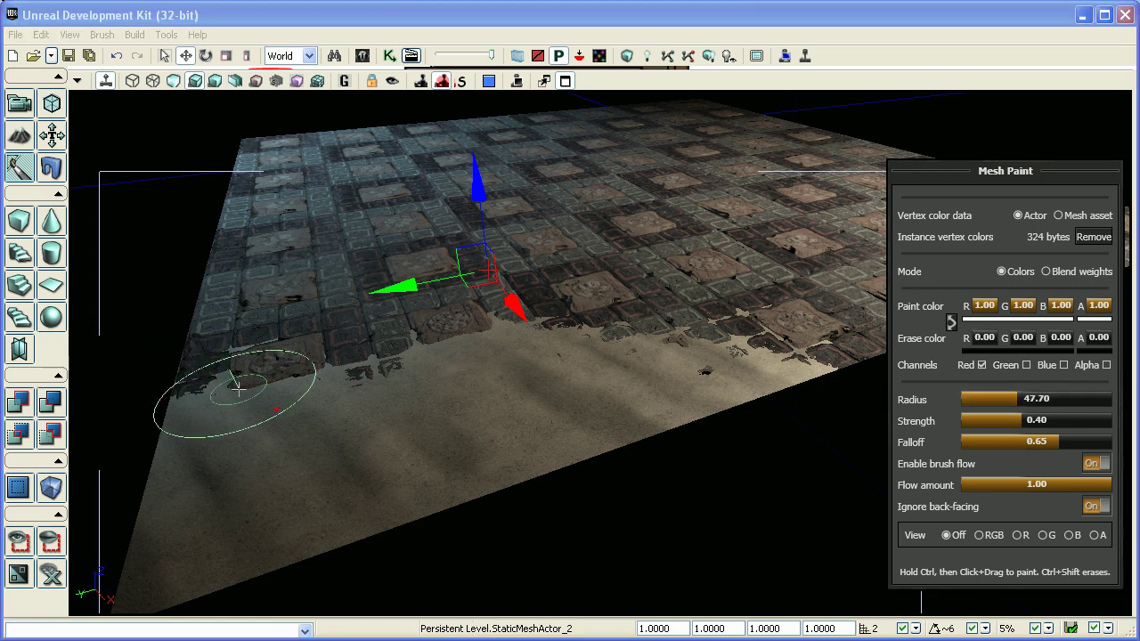
pyautogui.keyDown('ctrl'); pyautogui.moveTo(211, 299); pyautogui.dragTo(297, 298); pyautogui.keyUp('ctrl')
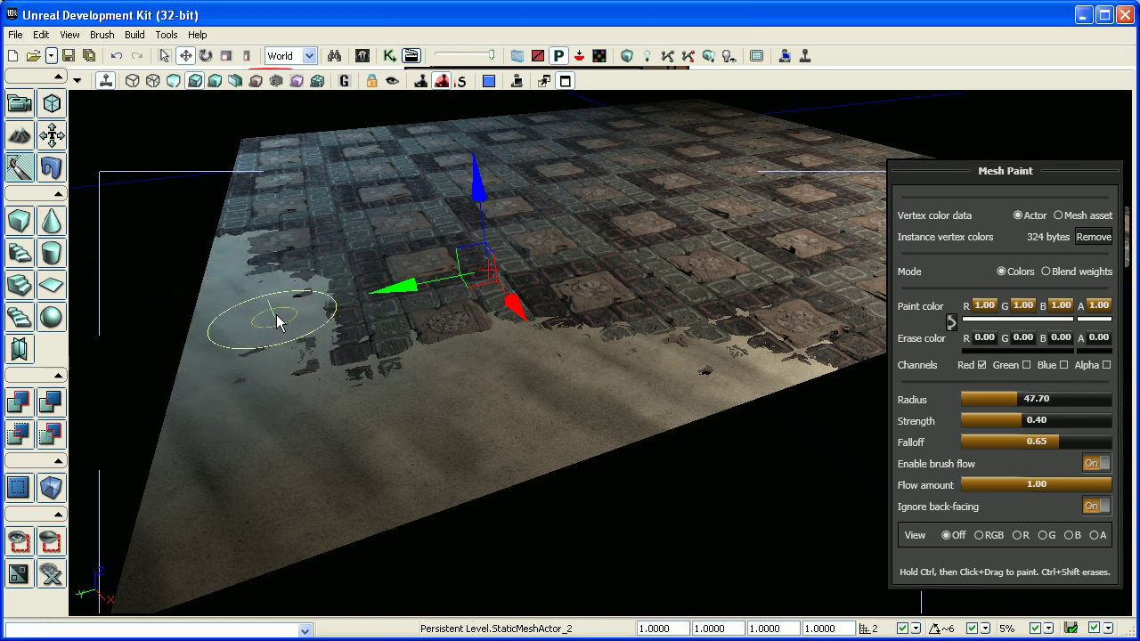
pyautogui.moveTo(156, 332); pyautogui.dragTo(263, 350)
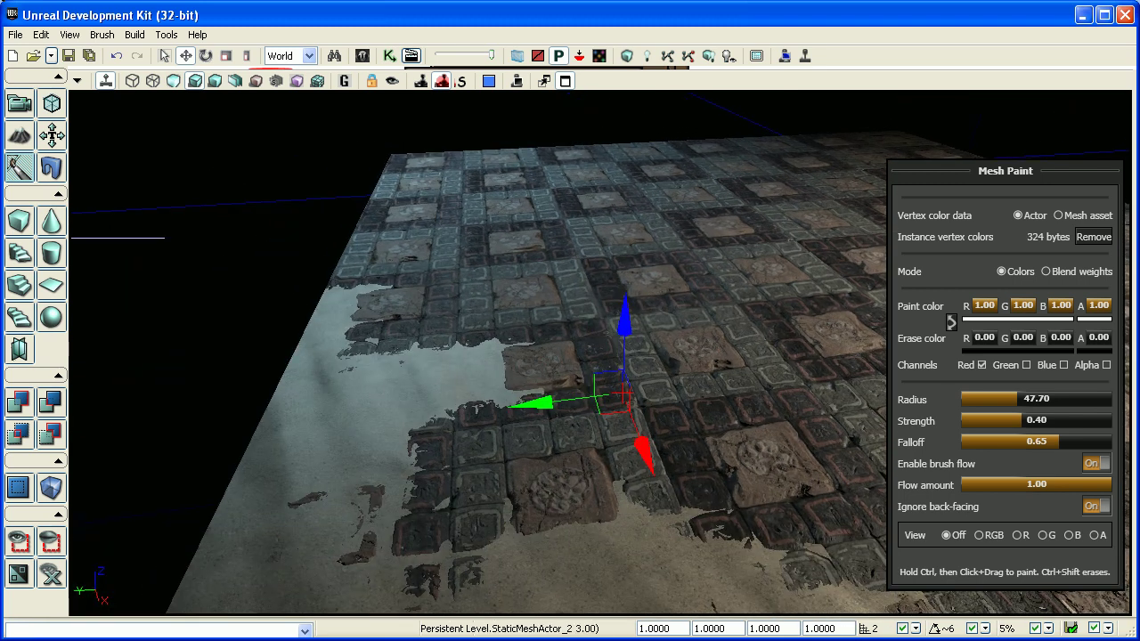
# Paint pale patches leftward, upward and rightward over the nearby tiles.
pyautogui.moveTo(378, 353)
pyautogui.keyDown('ctrl'); pyautogui.mouseDown()
pyautogui.moveTo(369, 319)
pyautogui.moveTo(283, 316)
pyautogui.mouseUp(); pyautogui.keyUp('ctrl')
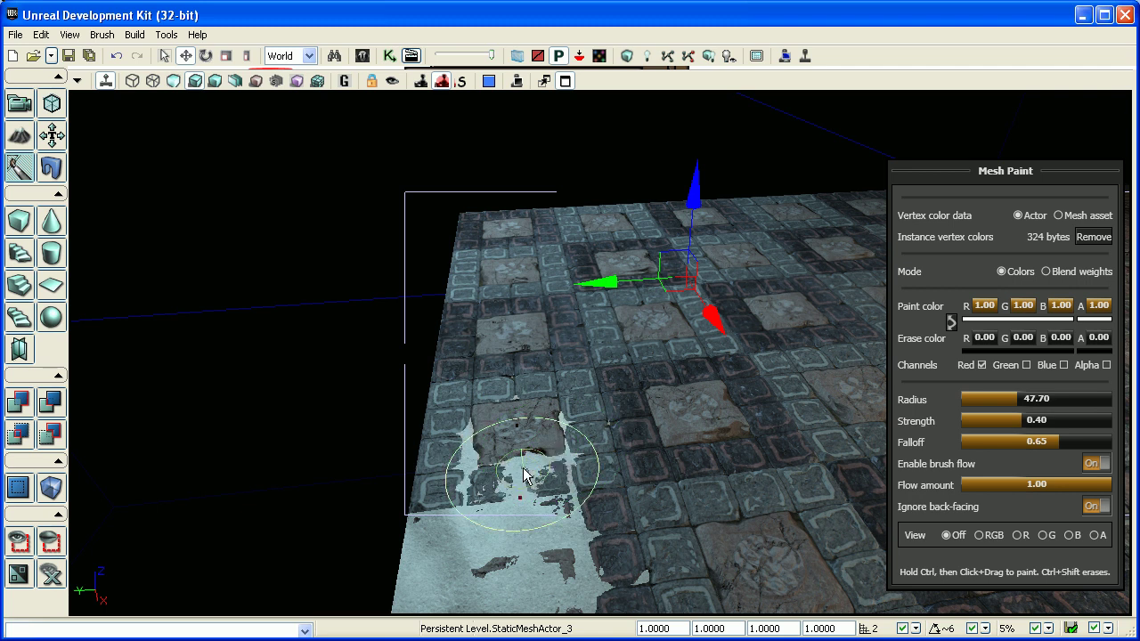
pyautogui.keyDown('ctrl'); pyautogui.moveTo(523, 476); pyautogui.dragTo(411, 472); pyautogui.keyUp('ctrl')
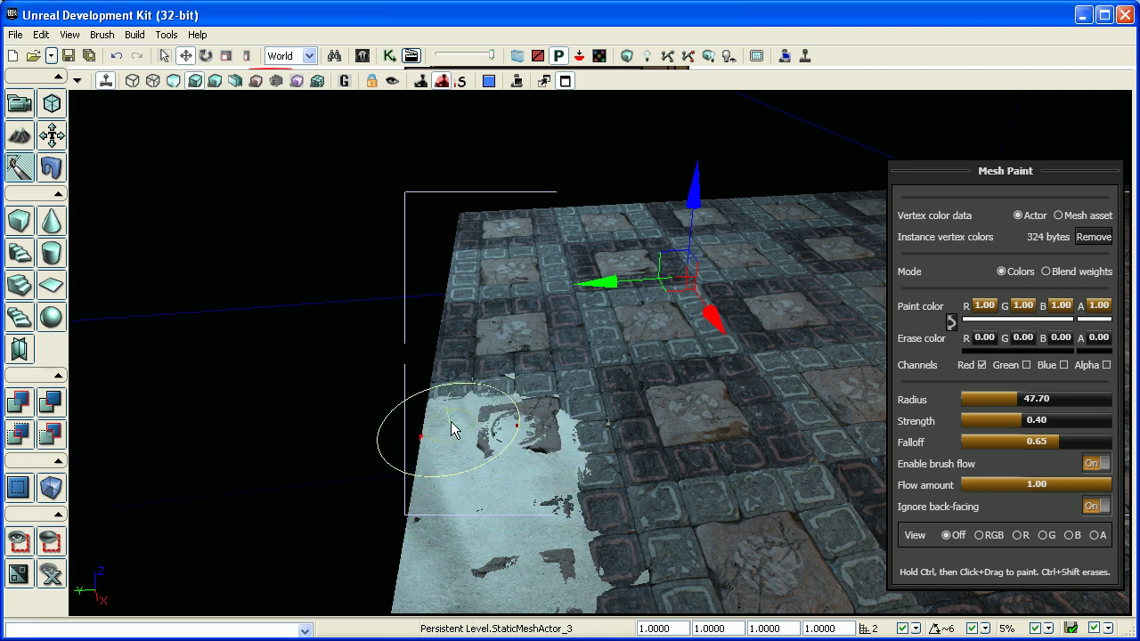
pyautogui.keyDown('ctrl'); pyautogui.moveTo(450, 424); pyautogui.dragTo(459, 362); pyautogui.keyUp('ctrl')
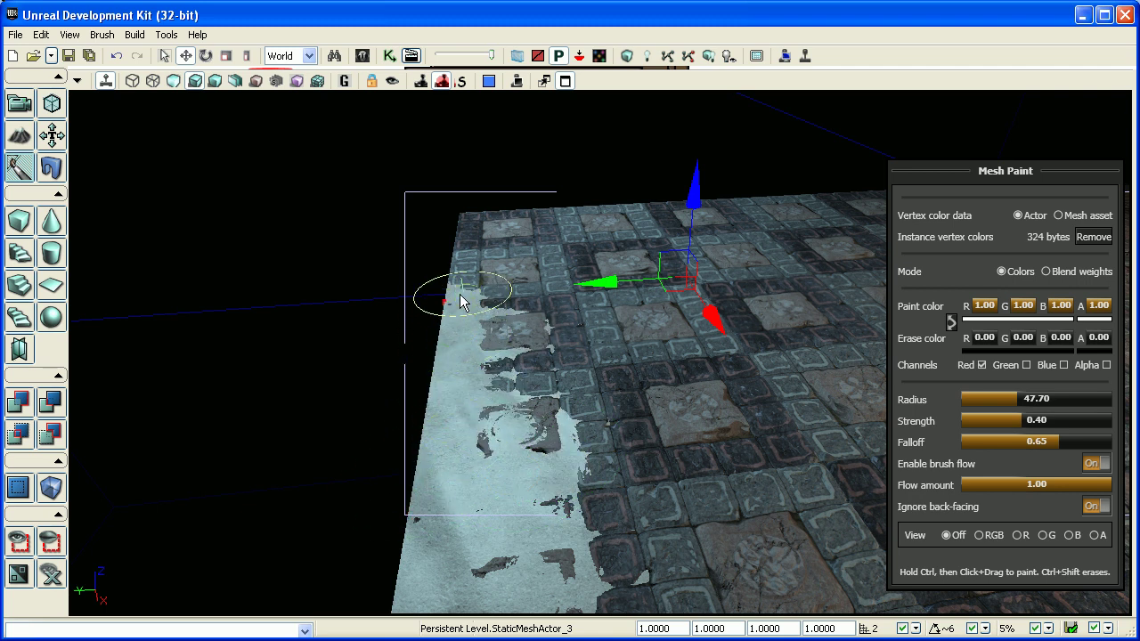
pyautogui.keyDown('ctrl'); pyautogui.moveTo(460, 293); pyautogui.dragTo(536, 286); pyautogui.keyUp('ctrl')
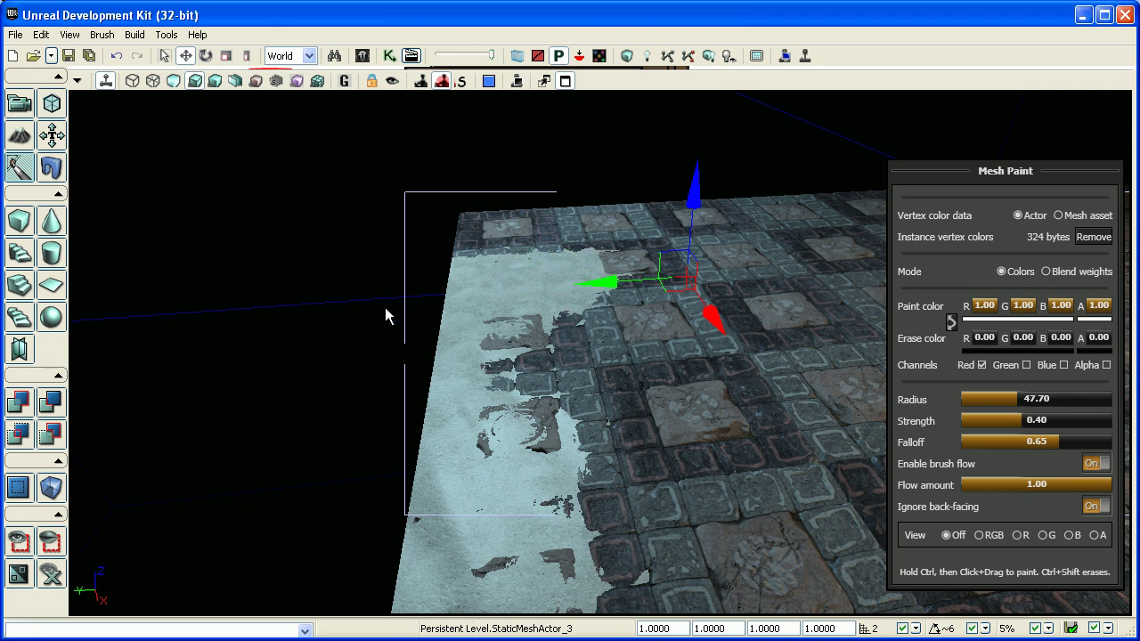
pyautogui.moveTo(385, 316); pyautogui.dragTo(385, 293, button='right')
pyautogui.moveTo(374, 401)
pyautogui.keyDown('ctrl'); pyautogui.mouseDown()
pyautogui.moveTo(497, 337)
pyautogui.moveTo(565, 337)
pyautogui.mouseUp(); pyautogui.keyUp('ctrl')
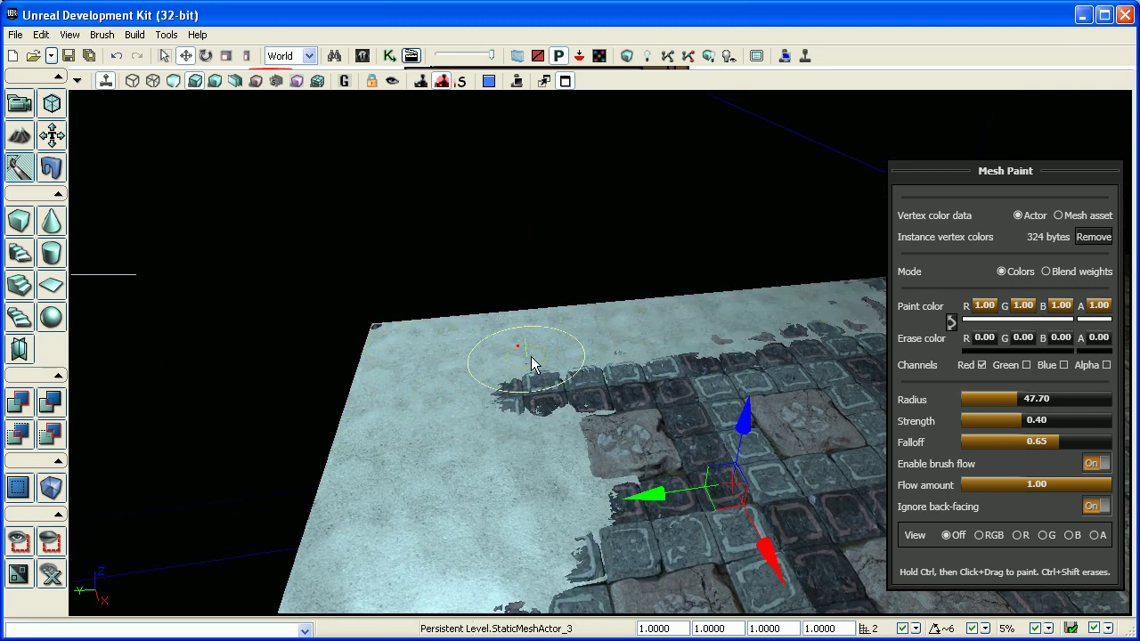
# Paint pale patches over another floor area's lower-left edge and upper tiles.
pyautogui.moveTo(531, 356); pyautogui.dragTo(531, 356, button='right')
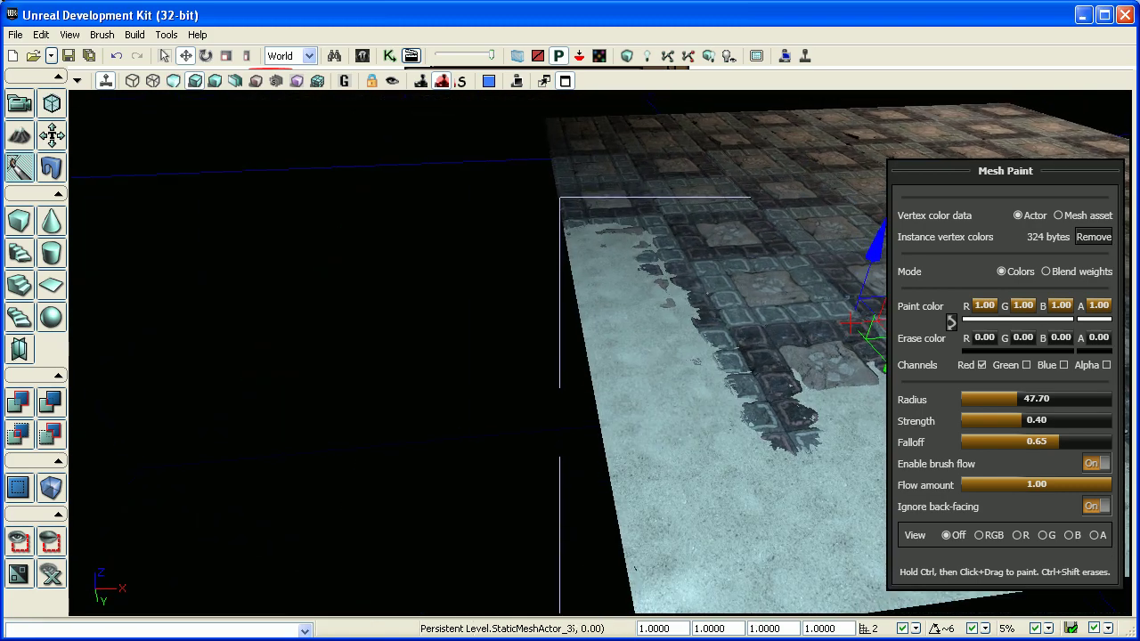
pyautogui.moveTo(452, 410); pyautogui.dragTo(453, 410, button='right')
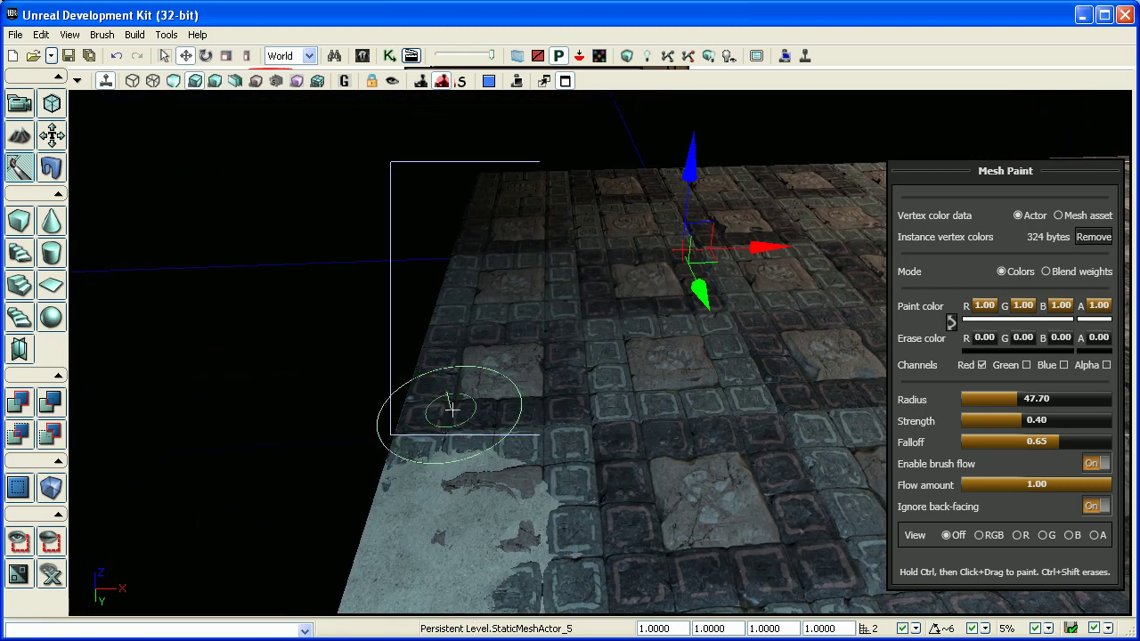
pyautogui.keyDown('ctrl'); pyautogui.moveTo(453, 410); pyautogui.dragTo(407, 470); pyautogui.keyUp('ctrl')
pyautogui.moveTo(447, 389)
pyautogui.keyDown('ctrl'); pyautogui.mouseDown()
pyautogui.moveTo(484, 321)
pyautogui.moveTo(472, 205)
pyautogui.mouseUp(); pyautogui.keyUp('ctrl')
pyautogui.moveTo(459, 194); pyautogui.dragTo(481, 134, button='right')
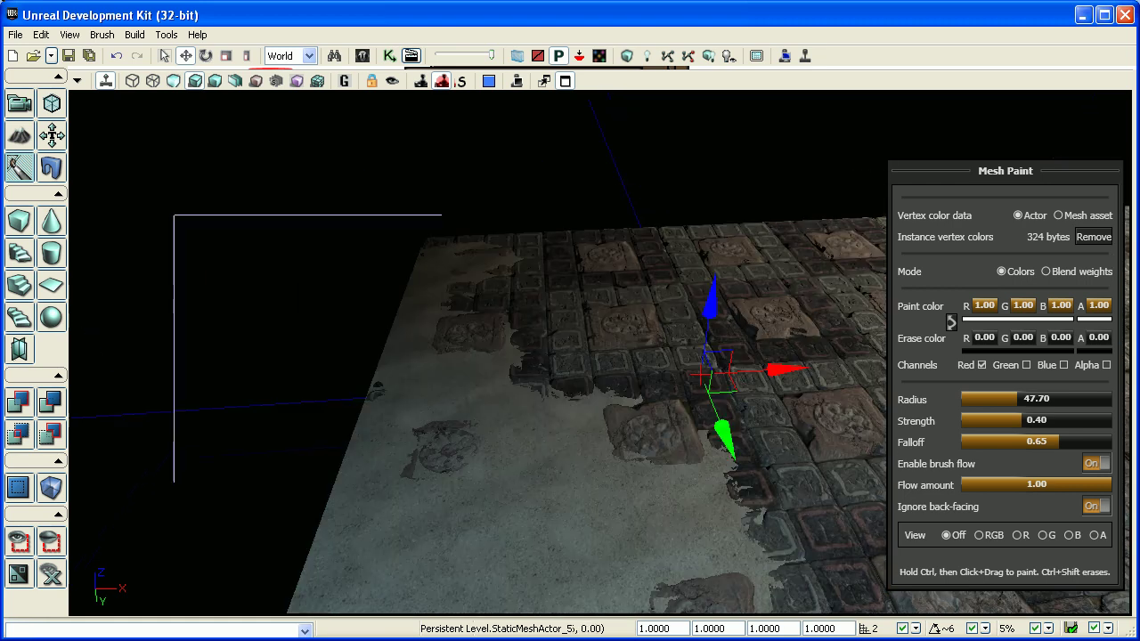
pyautogui.keyDown('ctrl'); pyautogui.moveTo(559, 313); pyautogui.dragTo(656, 375); pyautogui.keyUp('ctrl')
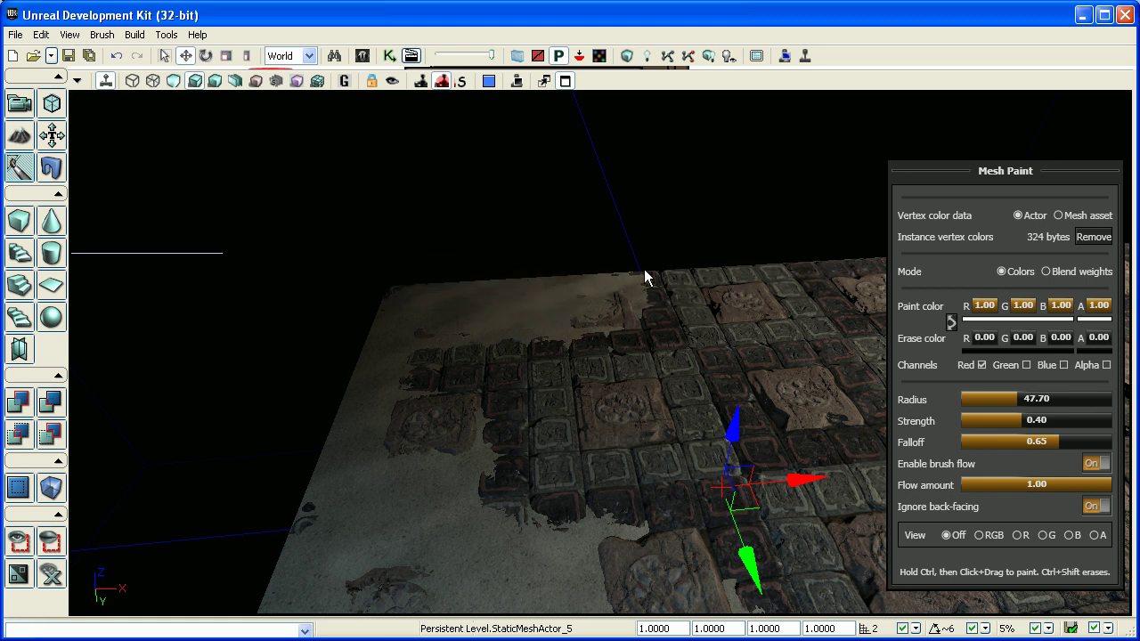
pyautogui.moveTo(878, 255)
pyautogui.mouseDown()
pyautogui.moveTo(597, 296)
pyautogui.moveTo(481, 326)
pyautogui.moveTo(545, 363)
pyautogui.mouseUp()
# Paint pale strips over the next floor piece's far corner and remaining dark patches.
pyautogui.click(495, 305)
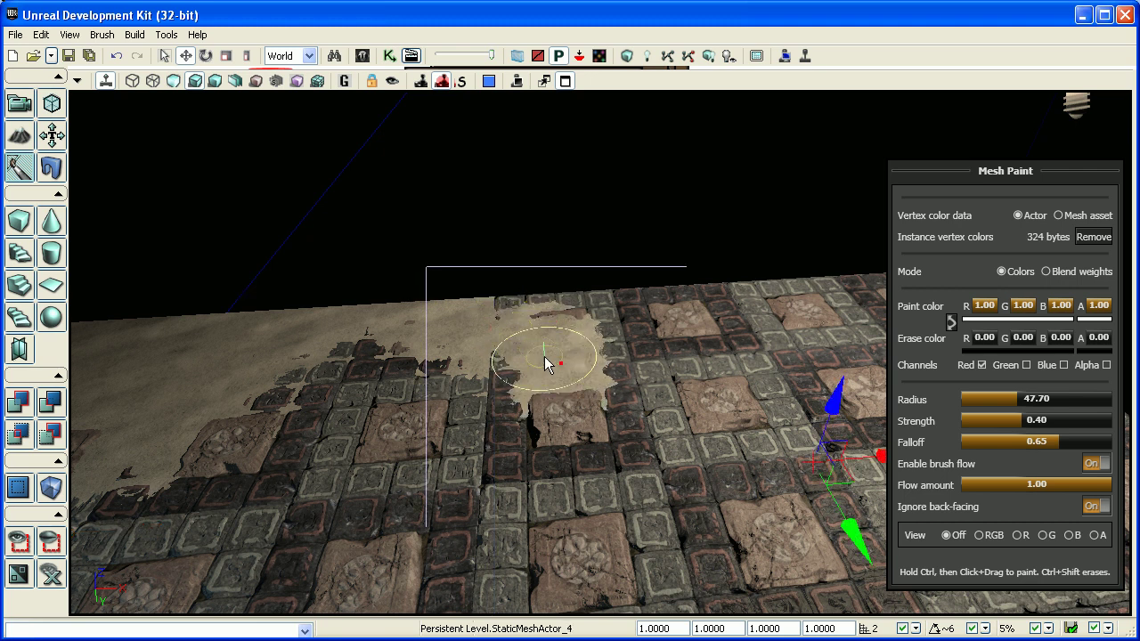
pyautogui.keyDown('ctrl'); pyautogui.moveTo(562, 307); pyautogui.dragTo(671, 329); pyautogui.keyUp('ctrl')
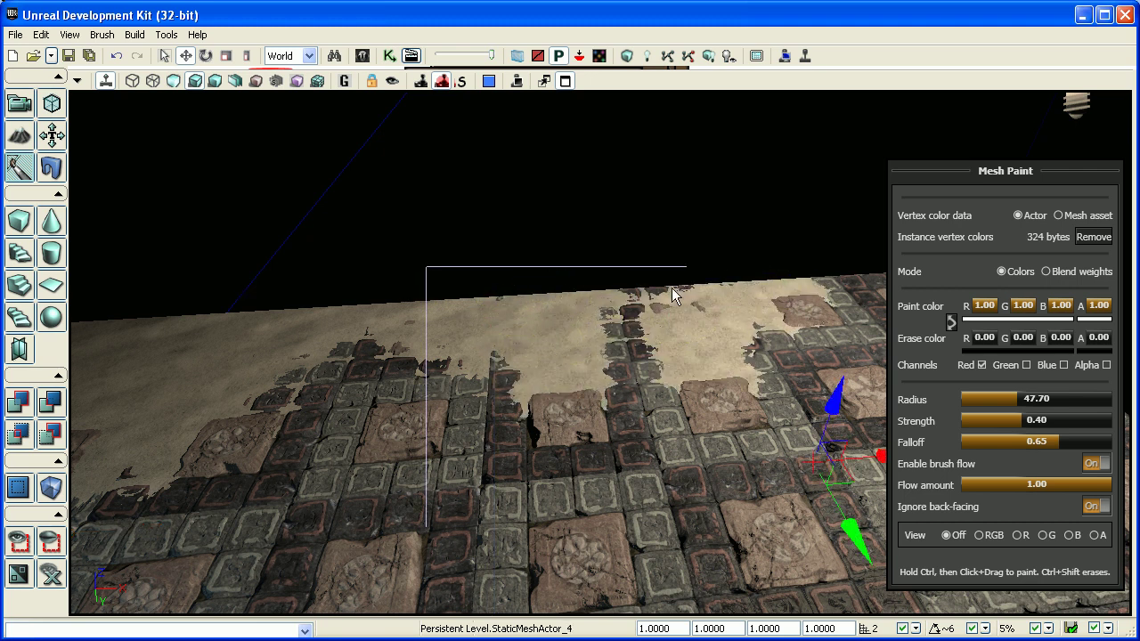
pyautogui.moveTo(754, 315); pyautogui.dragTo(653, 260, button='right')
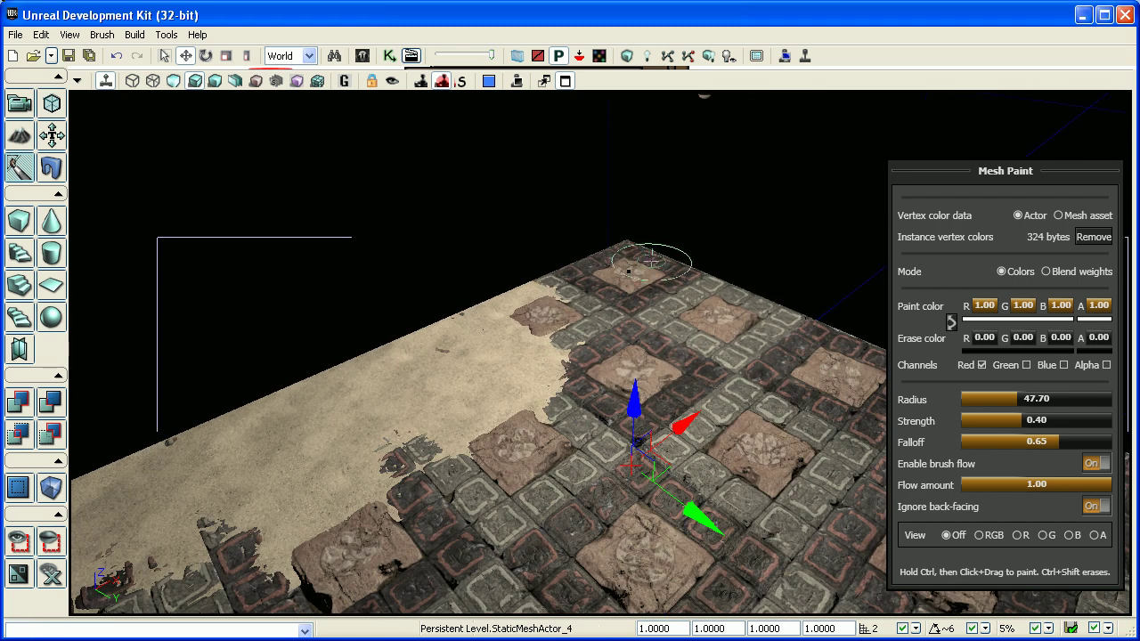
pyautogui.moveTo(631, 278)
pyautogui.keyDown('ctrl'); pyautogui.mouseDown()
pyautogui.moveTo(746, 339)
pyautogui.moveTo(686, 401)
pyautogui.mouseUp(); pyautogui.keyUp('ctrl')
pyautogui.moveTo(686, 401); pyautogui.dragTo(770, 267, button='right')
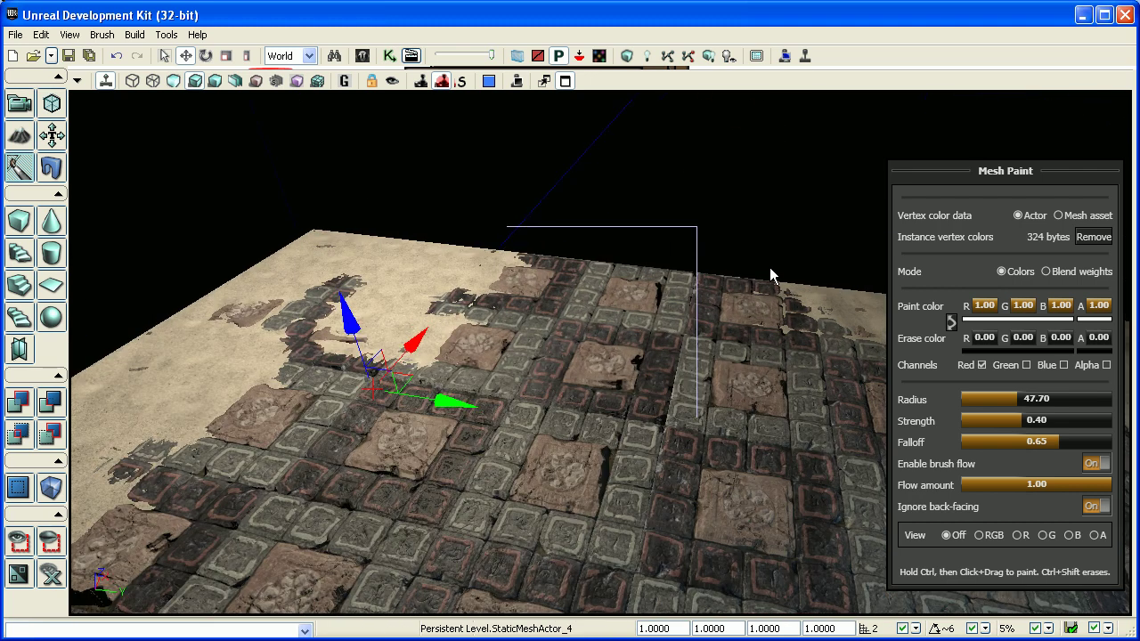
pyautogui.keyDown('ctrl'); pyautogui.moveTo(508, 299); pyautogui.dragTo(595, 289); pyautogui.keyUp('ctrl')
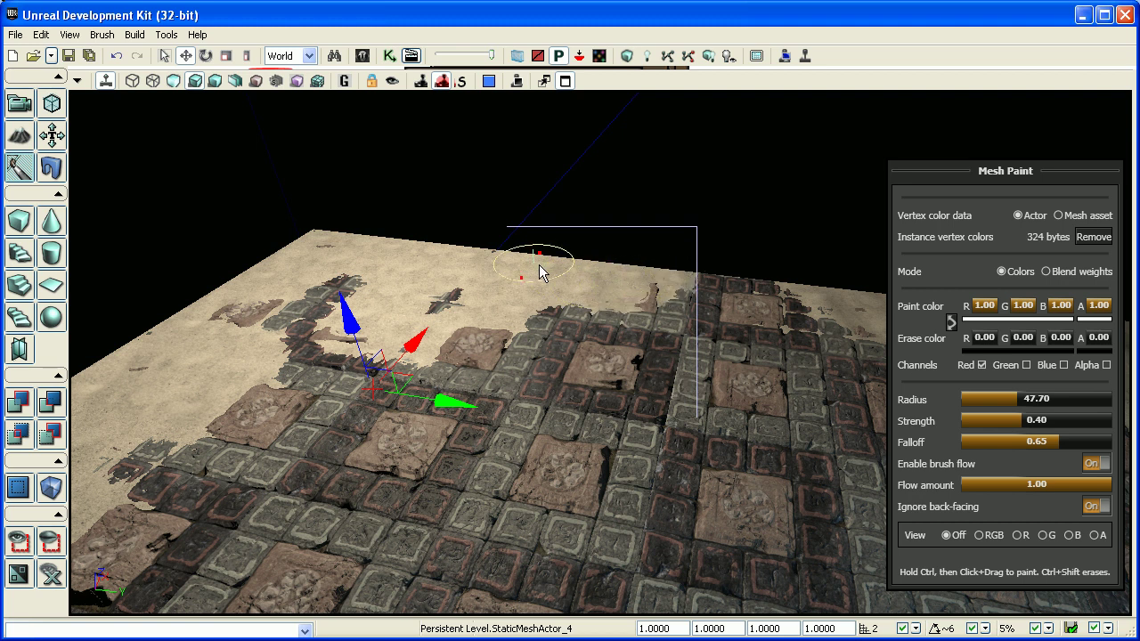
# Paint sand over StaticMeshActor_2's dark tiles and frame the view on it.
pyautogui.click(749, 309)
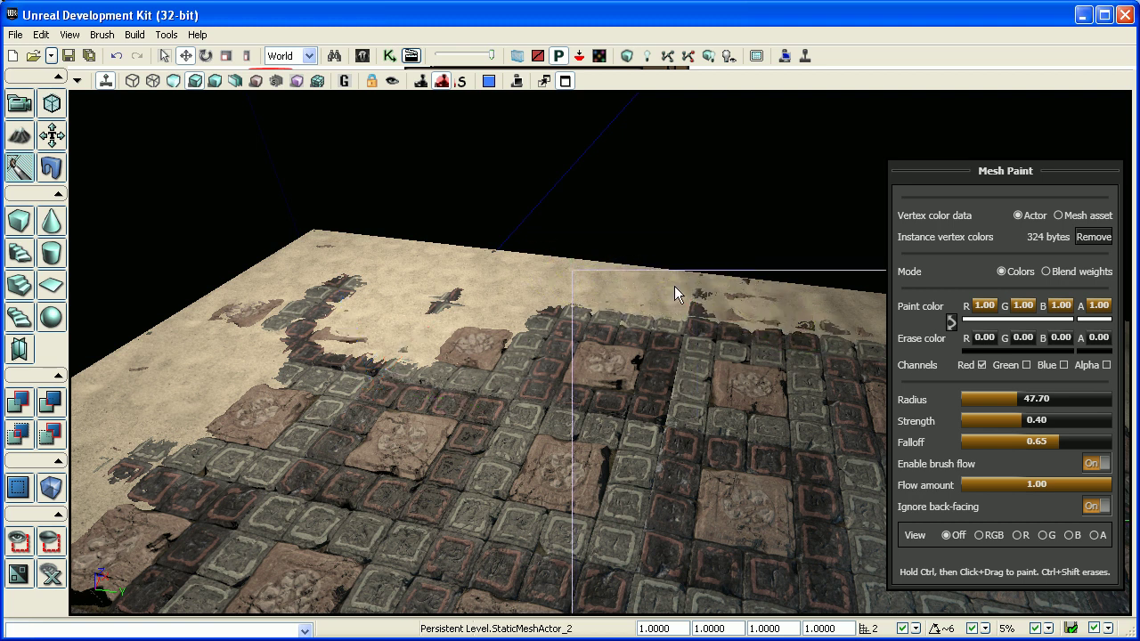
pyautogui.keyDown('ctrl'); pyautogui.moveTo(780, 339); pyautogui.dragTo(847, 347); pyautogui.keyUp('ctrl')
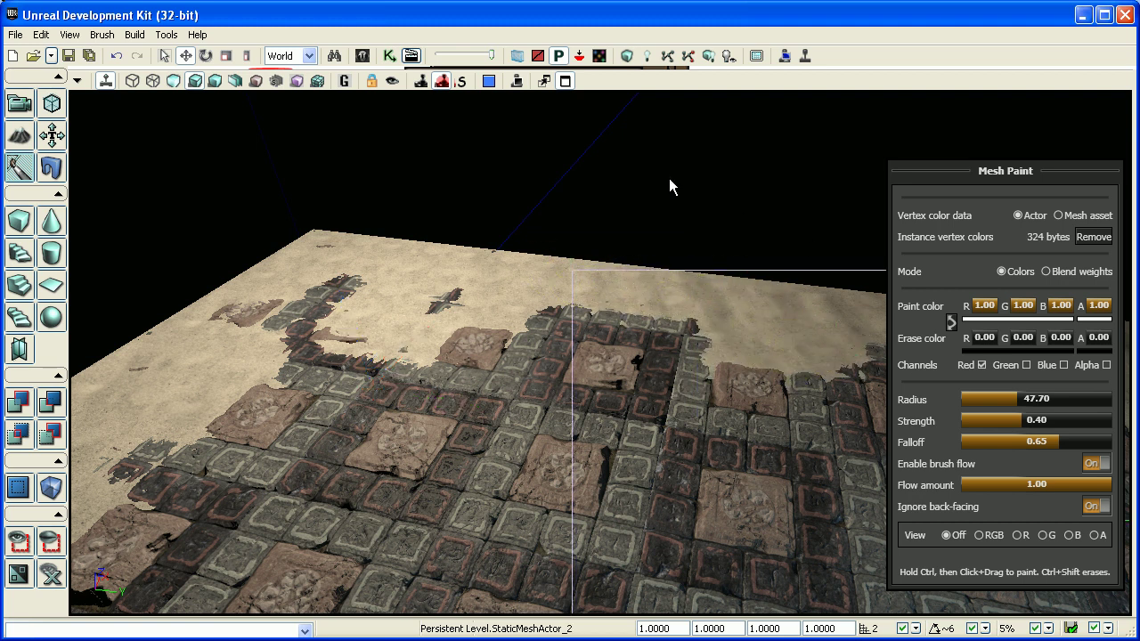
pyautogui.press('f')
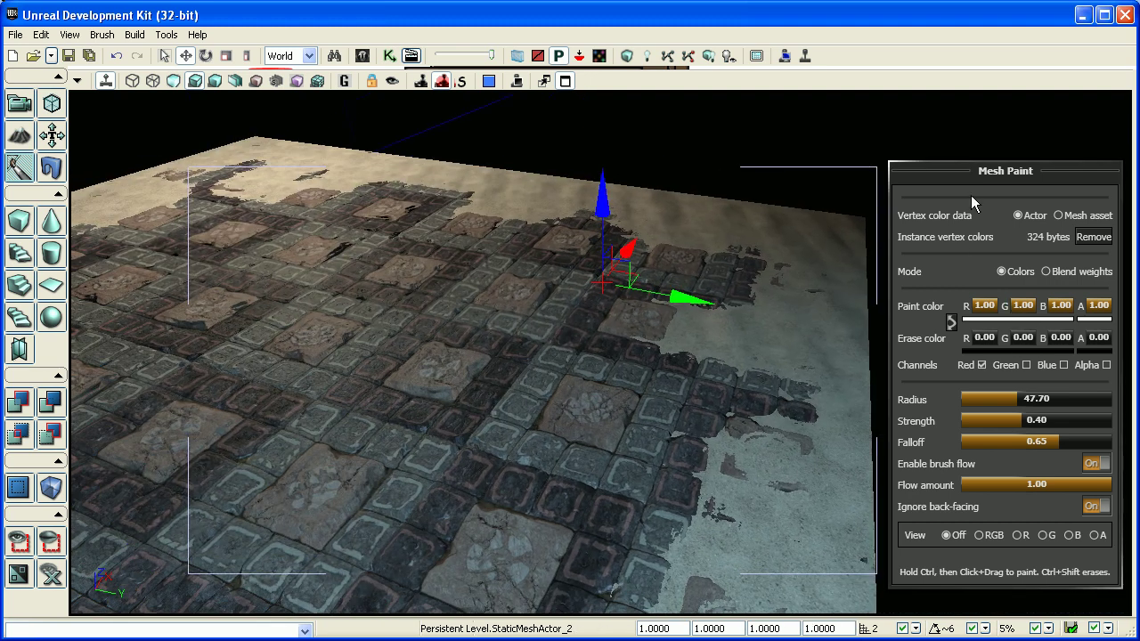
# Switch painting from the red to the alpha channel and enlarge the brush radius.
pyautogui.click(983, 365)
pyautogui.click(1107, 365)
pyautogui.moveTo(674, 295)
pyautogui.mouseDown()
pyautogui.moveTo(650, 268)
pyautogui.moveTo(595, 356)
pyautogui.mouseUp()
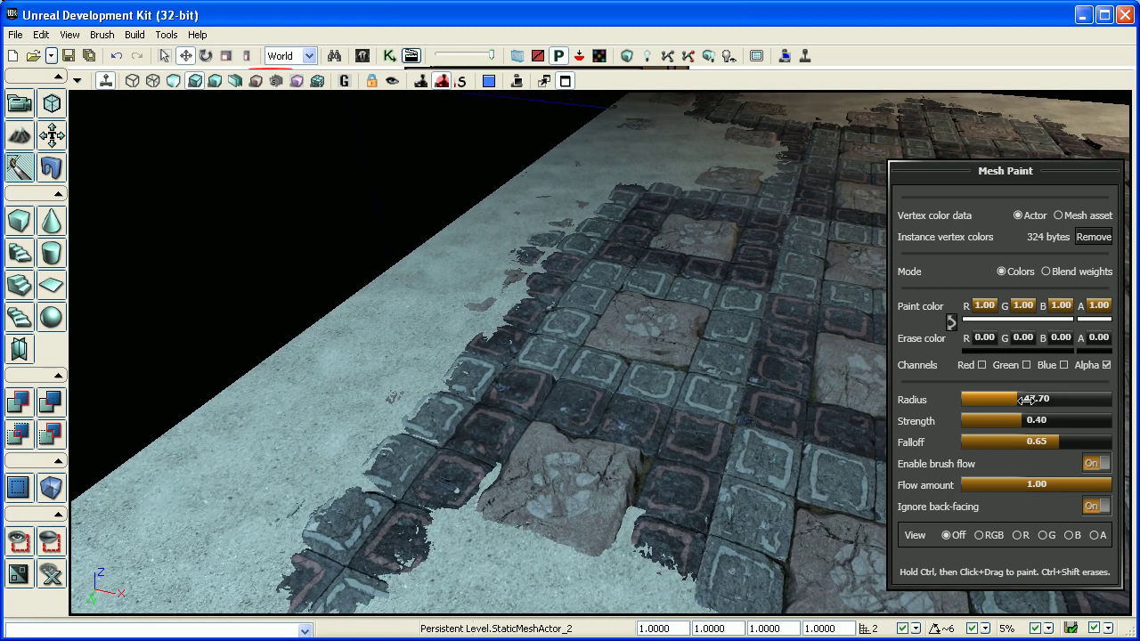
pyautogui.moveTo(1028, 399)
pyautogui.mouseDown()
pyautogui.moveTo(983, 422)
pyautogui.moveTo(1055, 399)
pyautogui.mouseUp()
# Paint tiles back into StaticMeshActor_3 with a radius 76.10, strength 0.14 brush, then check its properties.
pyautogui.click(580, 454)
pyautogui.moveTo(448, 449); pyautogui.dragTo(464, 445, button='right')
pyautogui.moveTo(447, 450)
pyautogui.keyDown('ctrl'); pyautogui.mouseDown()
pyautogui.moveTo(575, 440)
pyautogui.moveTo(753, 514)
pyautogui.moveTo(551, 416)
pyautogui.moveTo(440, 329)
pyautogui.mouseUp(); pyautogui.keyUp('ctrl')
pyautogui.press('Escape')
pyautogui.doubleClick(543, 255)
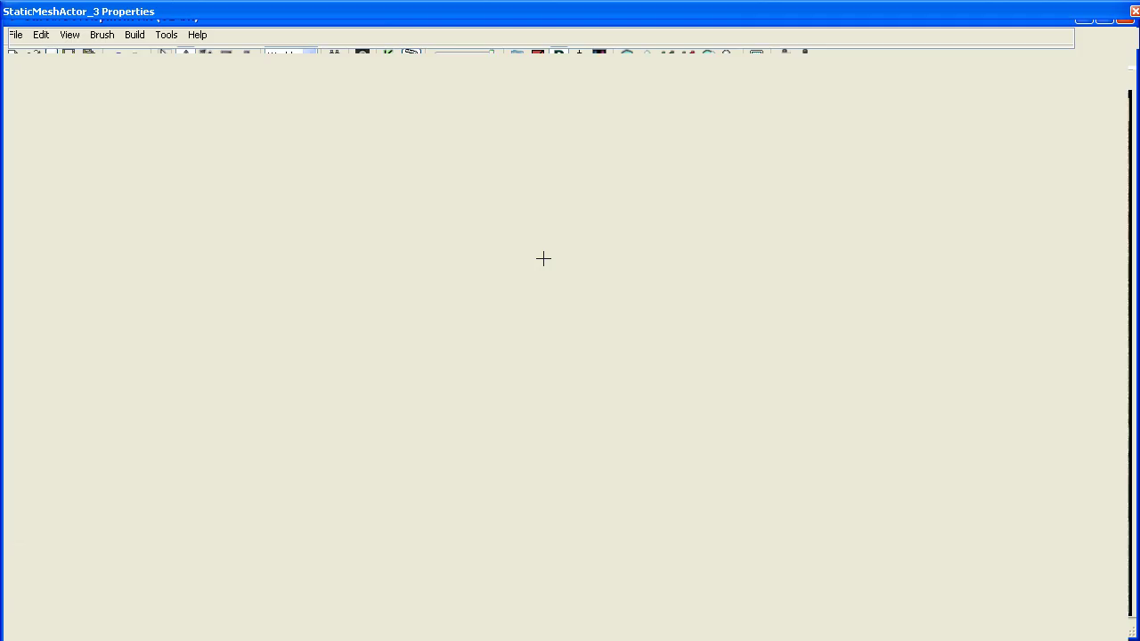
pyautogui.click(1134, 11)
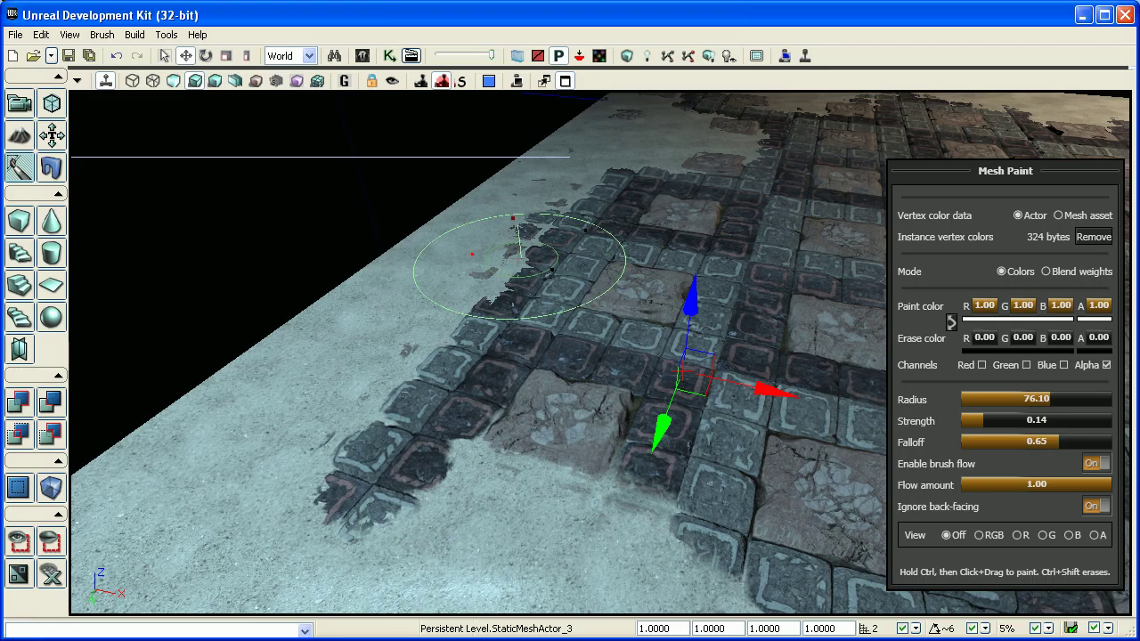
# Paint more dark tiles into StaticMeshActor_4 on the alpha channel.
pyautogui.moveTo(665, 162); pyautogui.dragTo(399, 214)
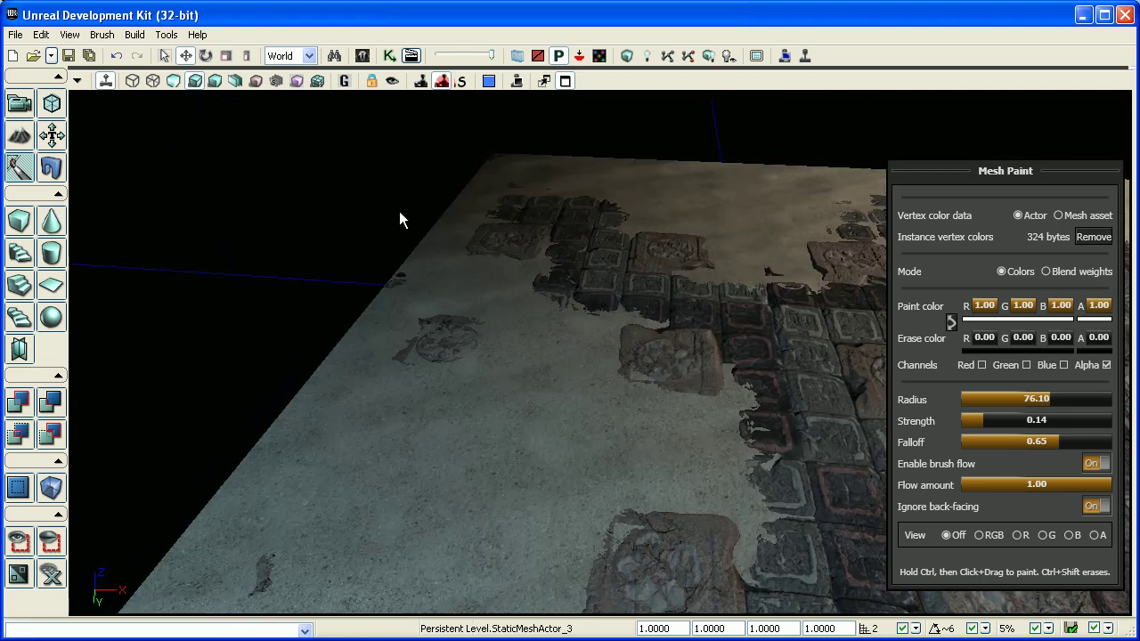
pyautogui.click(715, 461)
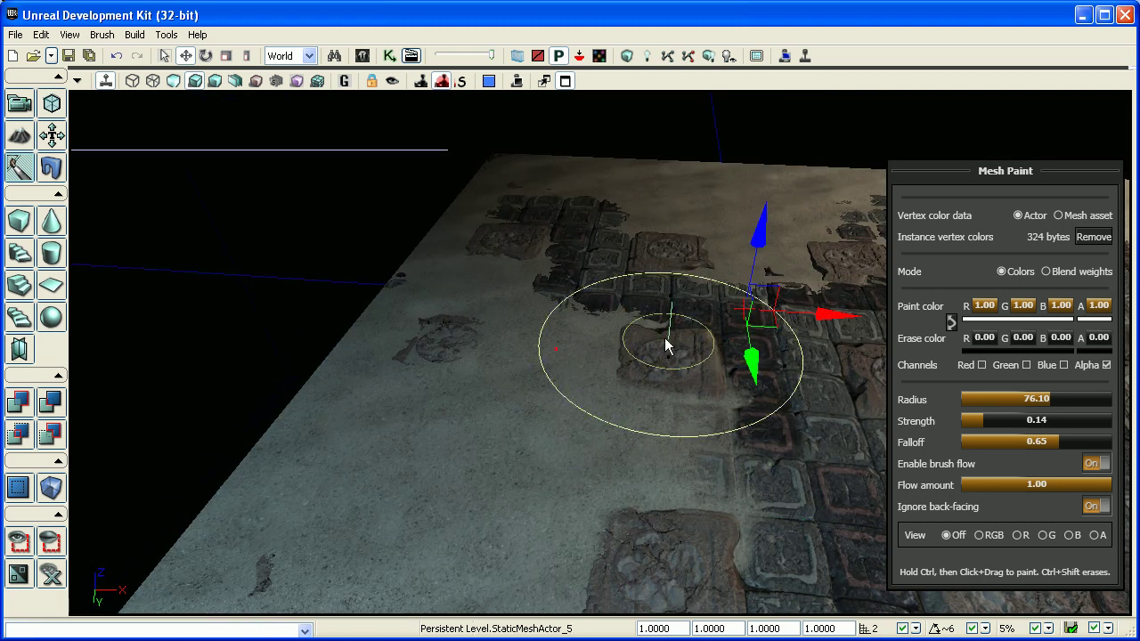
pyautogui.moveTo(333, 280)
pyautogui.mouseDown()
pyautogui.moveTo(383, 241)
pyautogui.moveTo(331, 306)
pyautogui.mouseUp()
pyautogui.click(463, 338)
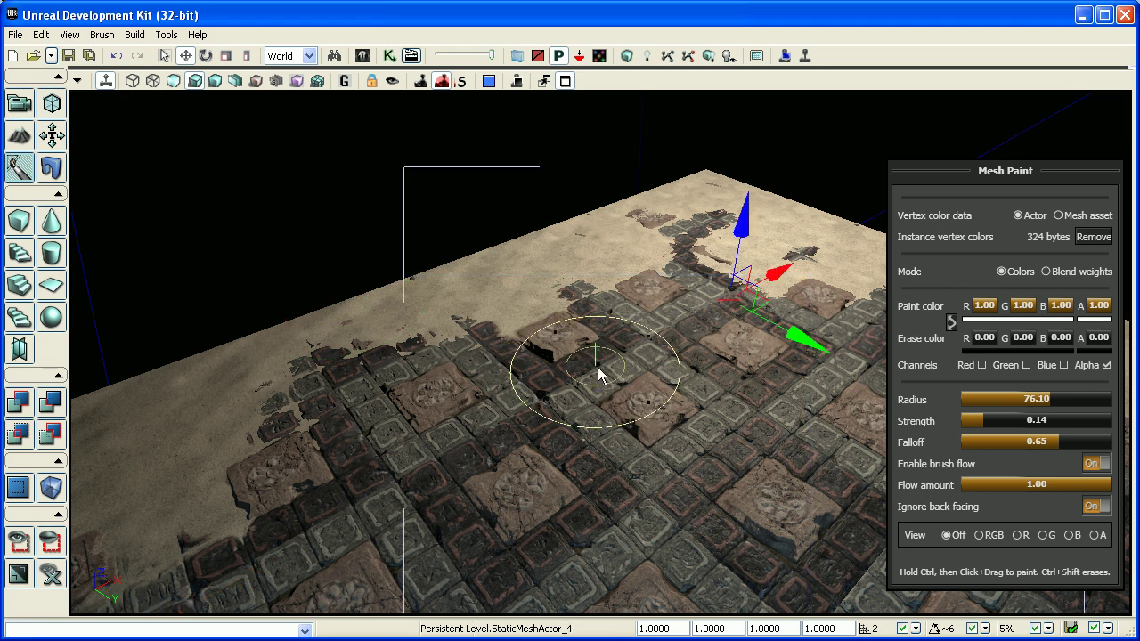
pyautogui.keyDown('ctrl'); pyautogui.moveTo(621, 314); pyautogui.dragTo(489, 338); pyautogui.keyUp('ctrl')
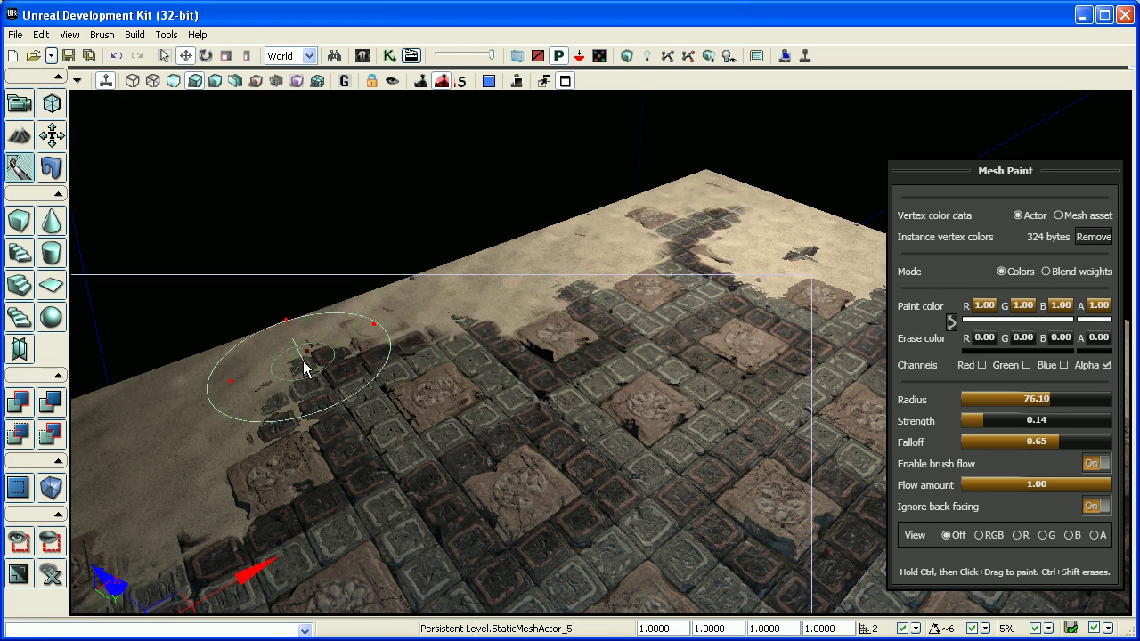
pyautogui.press('Escape')
# Paint alpha along the edges of StaticMeshActor_3 and StaticMeshActor_2 to bring tiles back.
pyautogui.click(294, 428)
pyautogui.moveTo(285, 413)
pyautogui.keyDown('ctrl'); pyautogui.mouseDown()
pyautogui.moveTo(254, 407)
pyautogui.moveTo(356, 383)
pyautogui.mouseUp(); pyautogui.keyUp('ctrl')
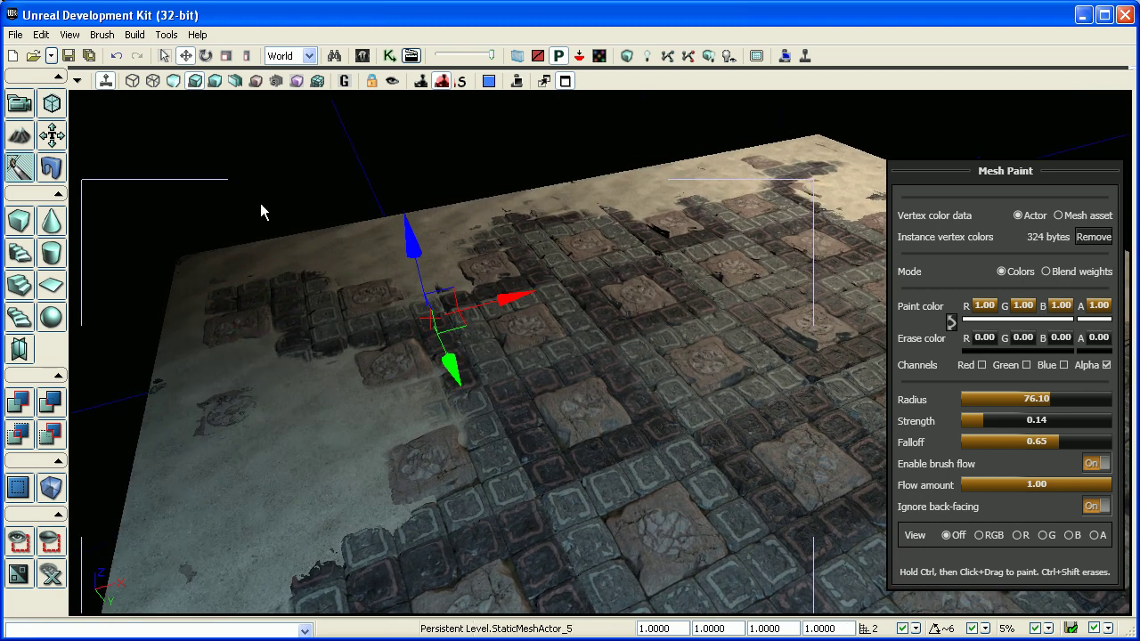
pyautogui.moveTo(261, 211); pyautogui.dragTo(400, 294)
pyautogui.click(632, 451)
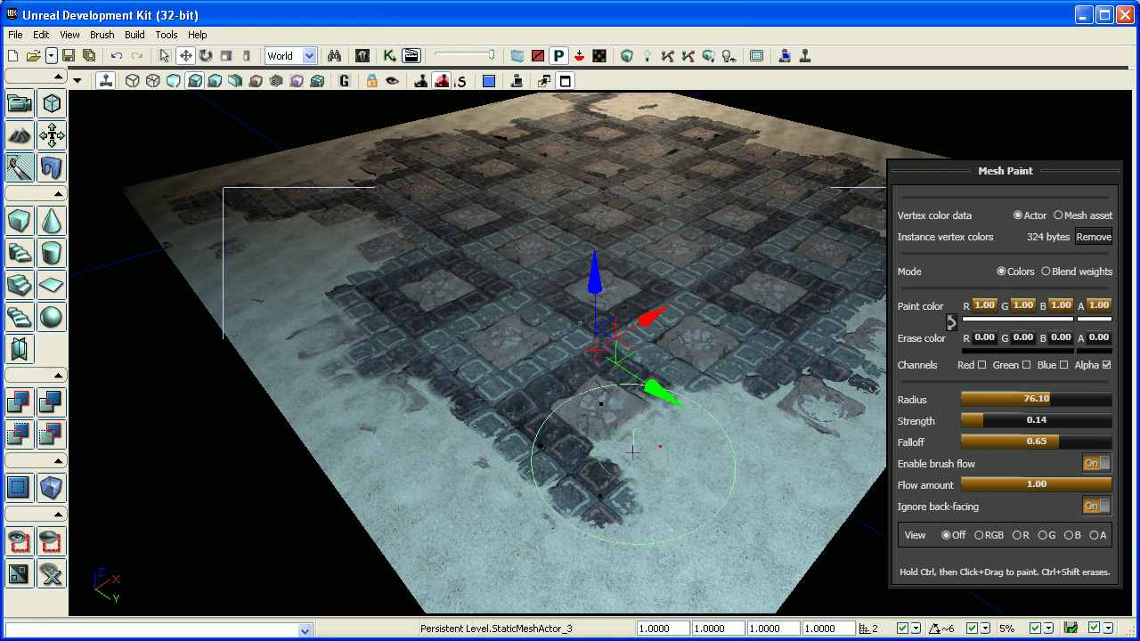
pyautogui.keyDown('ctrl'); pyautogui.moveTo(748, 416); pyautogui.dragTo(775, 416); pyautogui.keyUp('ctrl')
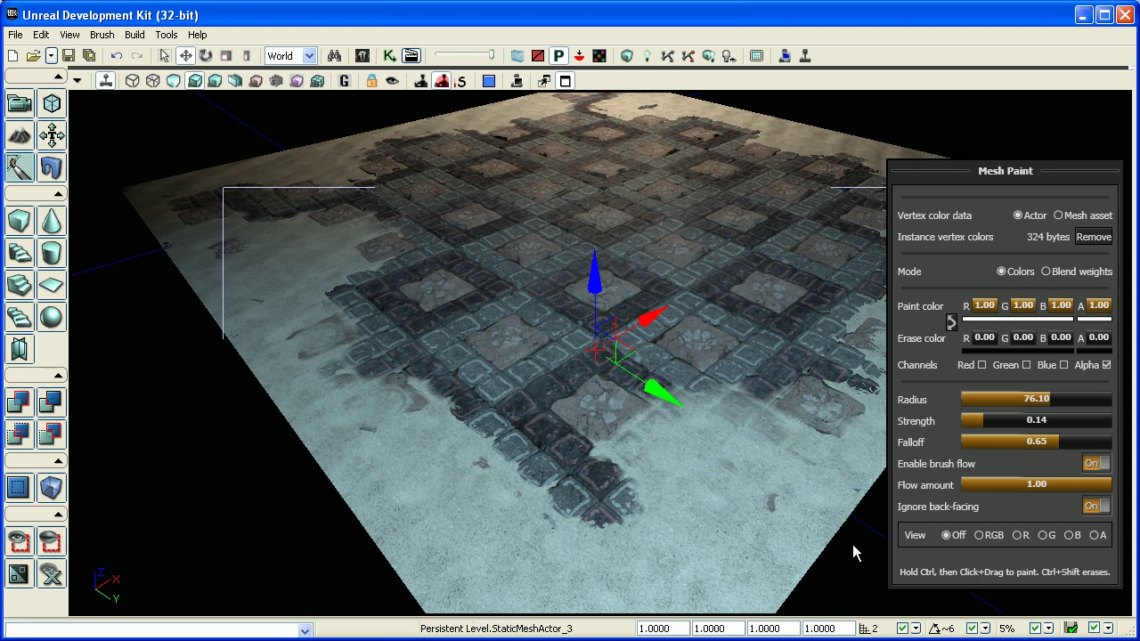
pyautogui.moveTo(852, 546); pyautogui.dragTo(802, 498)
pyautogui.click(683, 407)
pyautogui.keyDown('ctrl'); pyautogui.moveTo(717, 347); pyautogui.dragTo(730, 419); pyautogui.keyUp('ctrl')
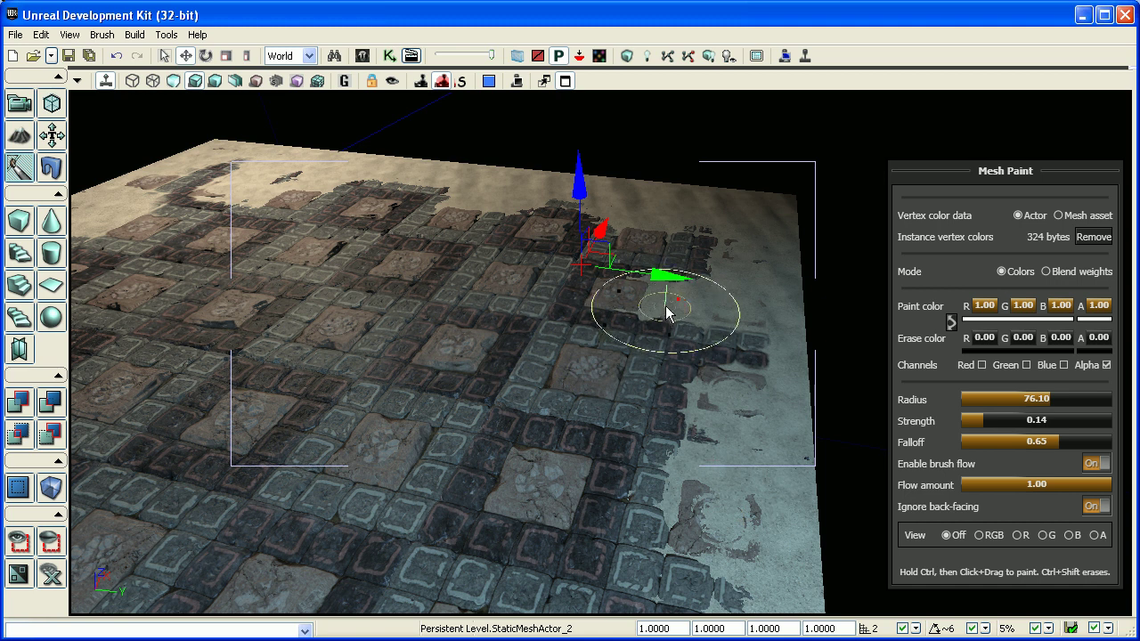
# Finish over StaticMeshActor_4 and turn off alpha-channel painting.
pyautogui.moveTo(676, 347); pyautogui.dragTo(676, 303)
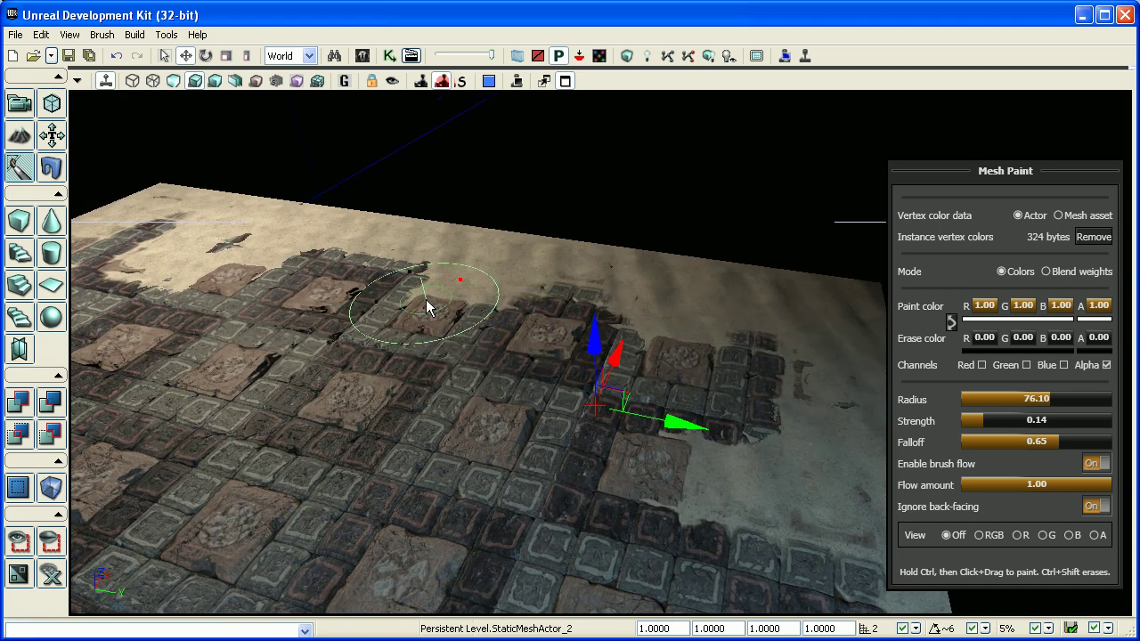
pyautogui.click(313, 266)
pyautogui.moveTo(310, 261)
pyautogui.mouseDown(button='right')
pyautogui.moveTo(268, 303)
pyautogui.moveTo(223, 276)
pyautogui.moveTo(652, 207)
pyautogui.mouseUp(button='right')
pyautogui.click(973, 361)
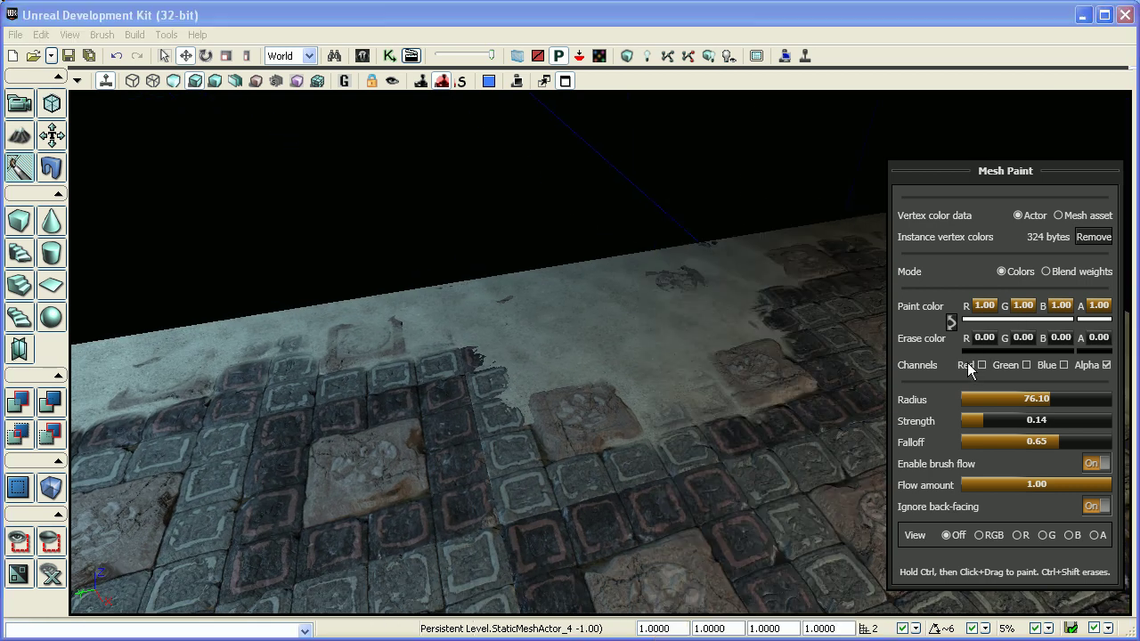
pyautogui.click(1064, 364)
# Enable blue-channel painting and paint across StaticMeshActor_3.
pyautogui.click(606, 323)
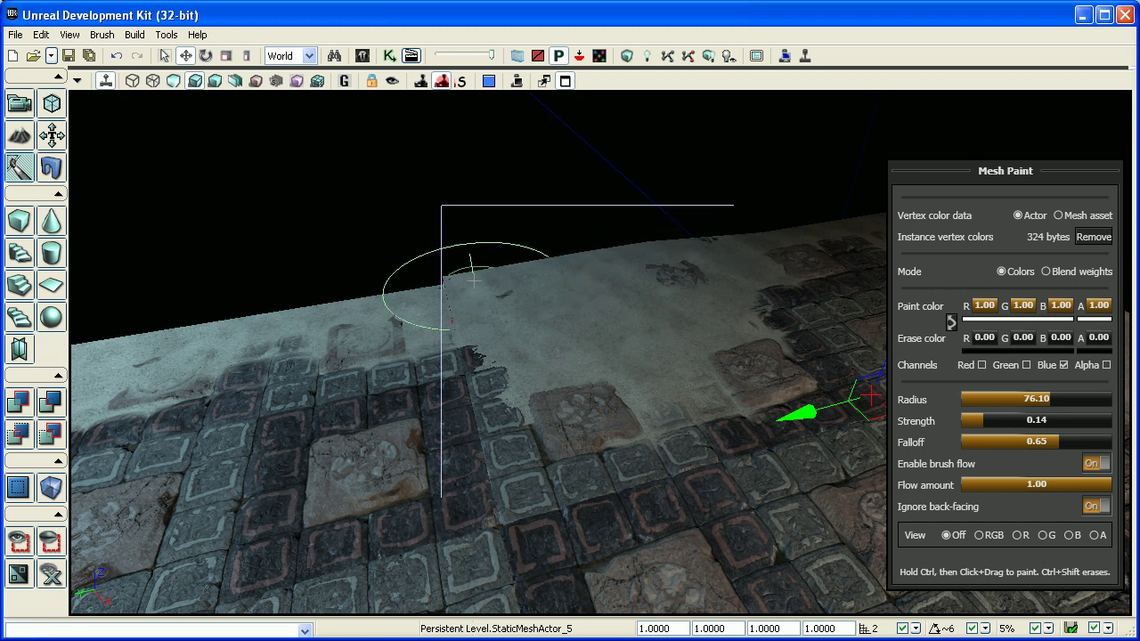
pyautogui.click(432, 297)
pyautogui.moveTo(435, 289)
pyautogui.mouseDown()
pyautogui.moveTo(403, 197)
pyautogui.moveTo(456, 265)
pyautogui.mouseUp()
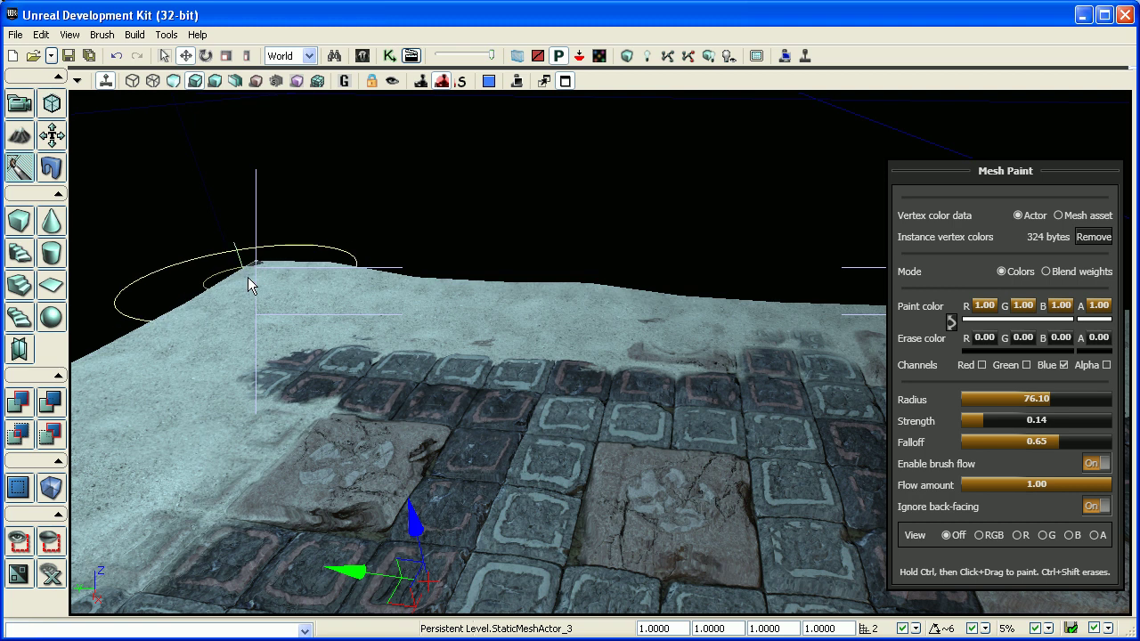
pyautogui.moveTo(294, 230); pyautogui.dragTo(302, 196)
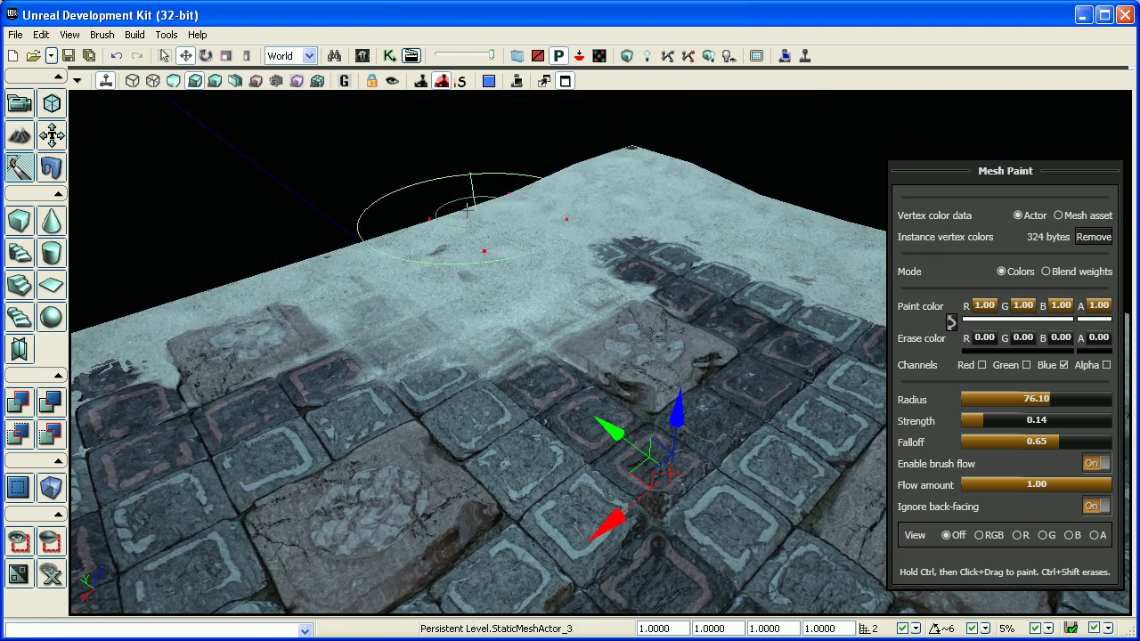
pyautogui.moveTo(485, 169); pyautogui.dragTo(476, 142)
pyautogui.moveTo(472, 267); pyautogui.dragTo(463, 272)
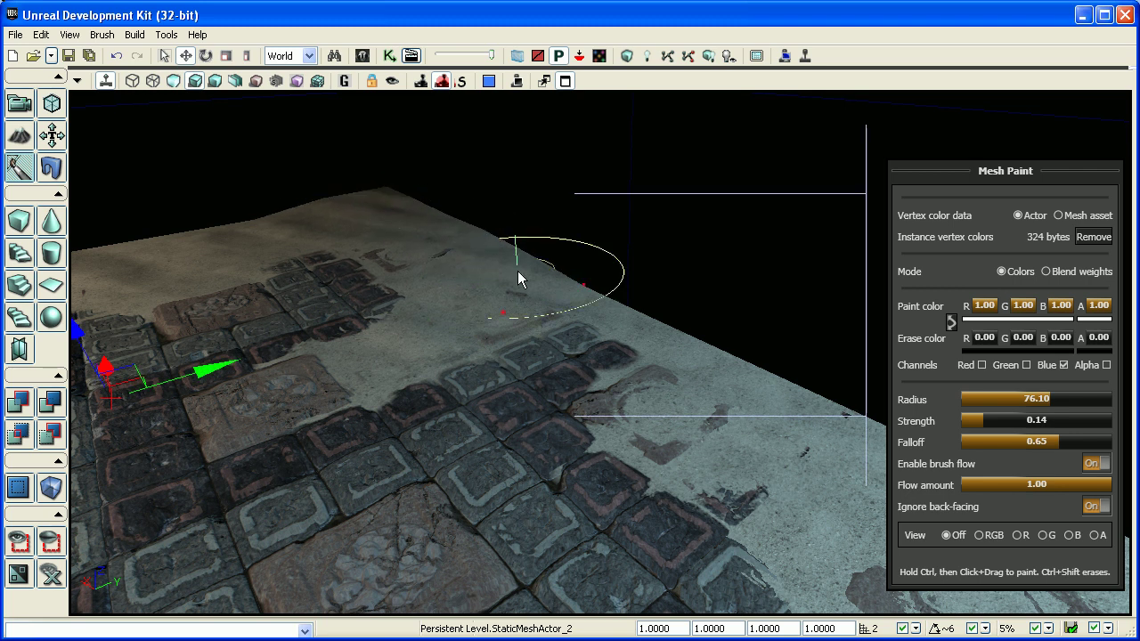
# Paint blue over the edges of StaticMeshActor_3, StaticMeshActor_2 and StaticMeshActor_4.
pyautogui.click(875, 448)
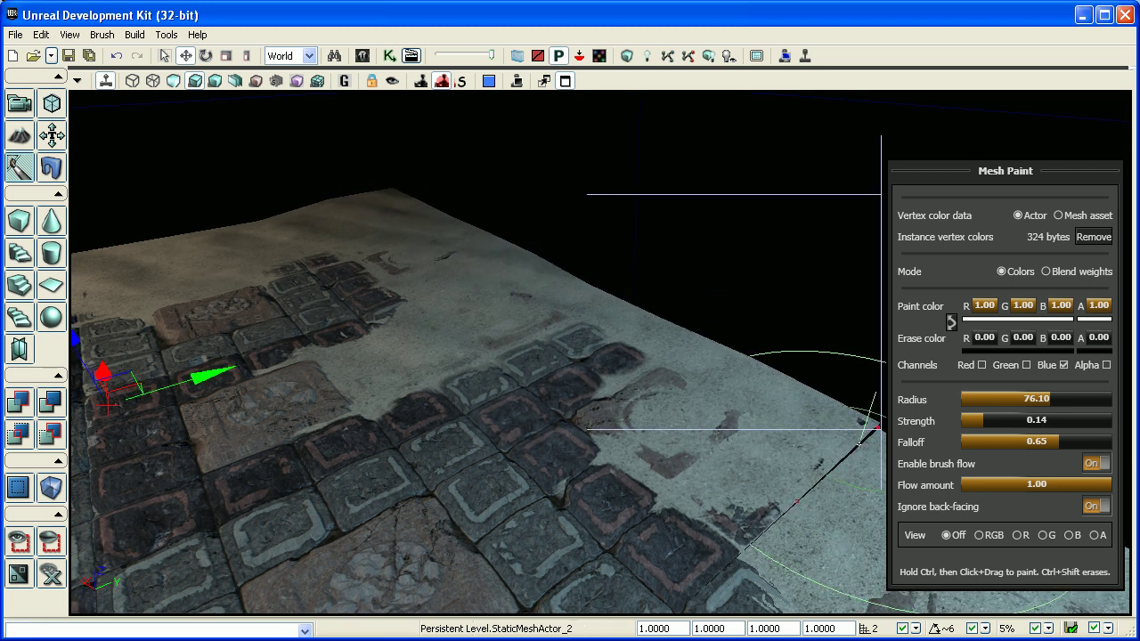
pyautogui.moveTo(743, 219)
pyautogui.mouseDown(button='right')
pyautogui.moveTo(748, 169)
pyautogui.moveTo(679, 252)
pyautogui.mouseUp(button='right')
pyautogui.click(679, 252)
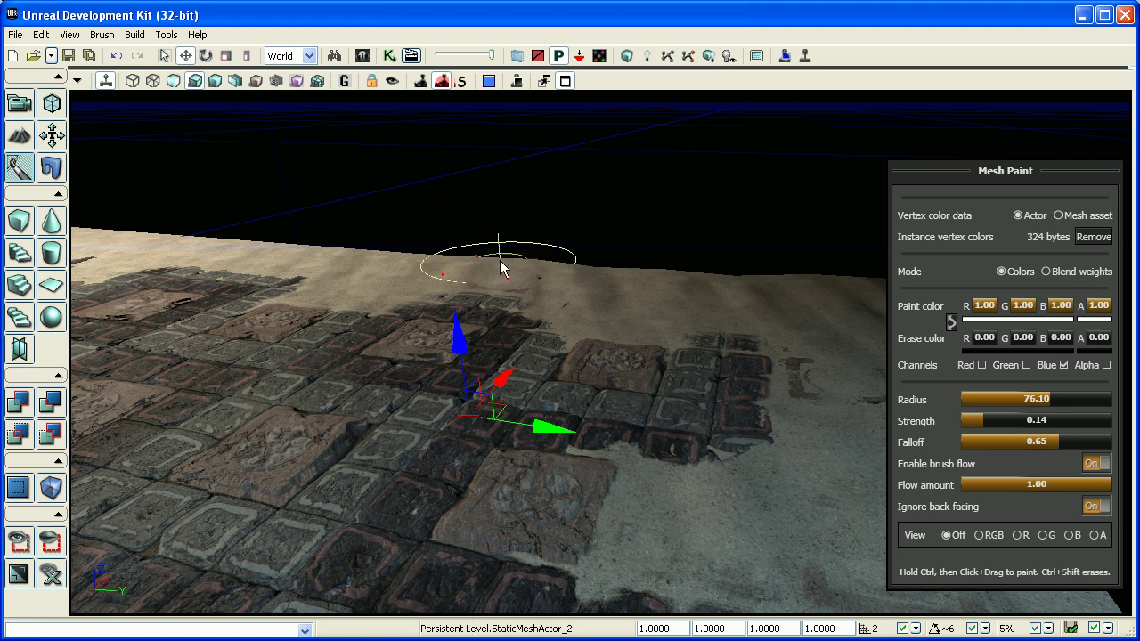
pyautogui.moveTo(414, 251); pyautogui.dragTo(490, 254, button='right')
pyautogui.click(489, 254)
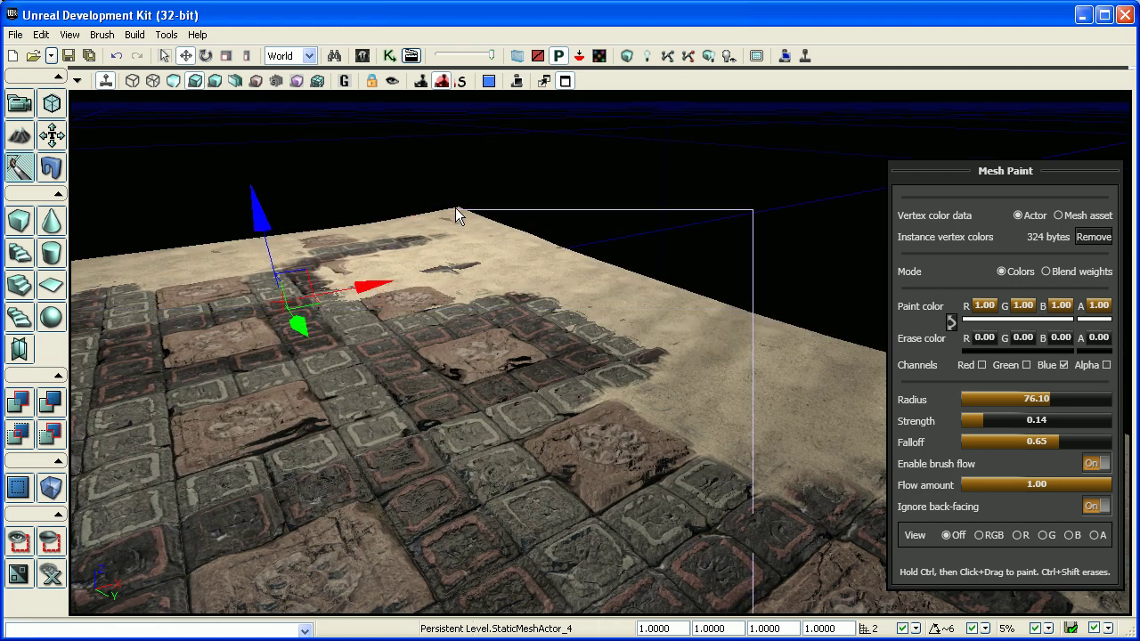
pyautogui.moveTo(455, 212); pyautogui.dragTo(557, 261, button='right')
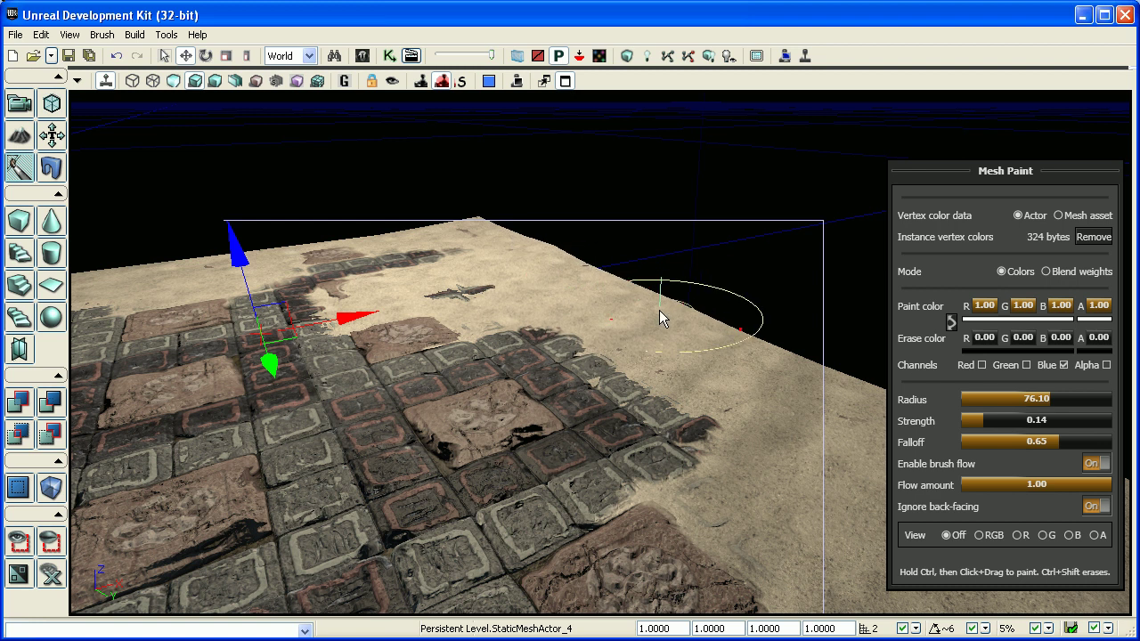
pyautogui.moveTo(659, 311); pyautogui.dragTo(476, 307, button='right')
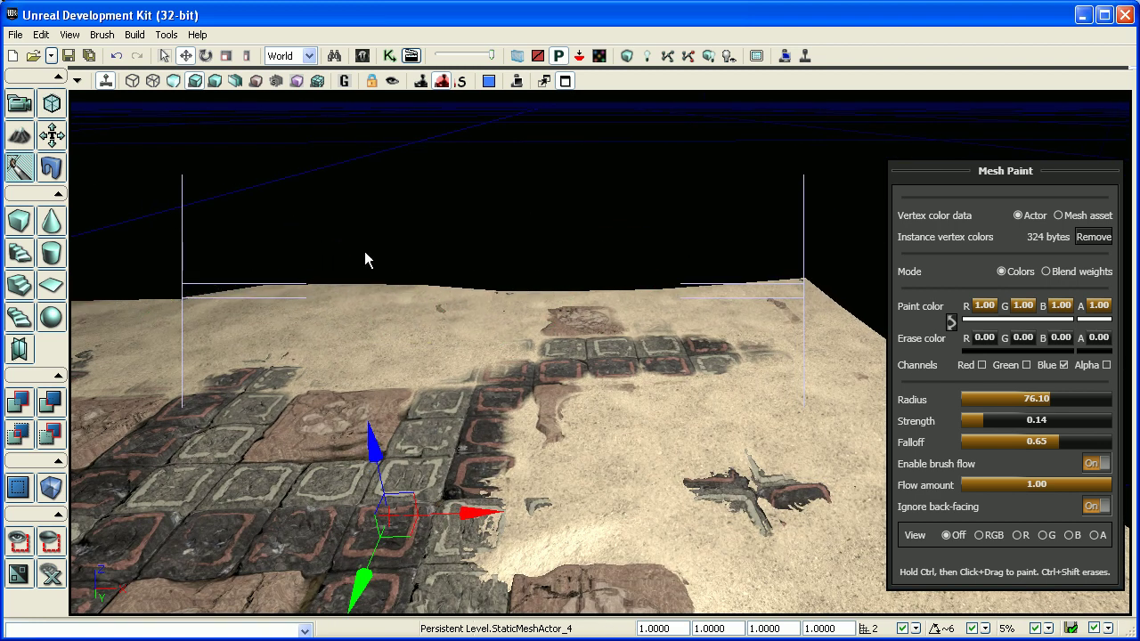
pyautogui.moveTo(364, 251); pyautogui.dragTo(364, 251)
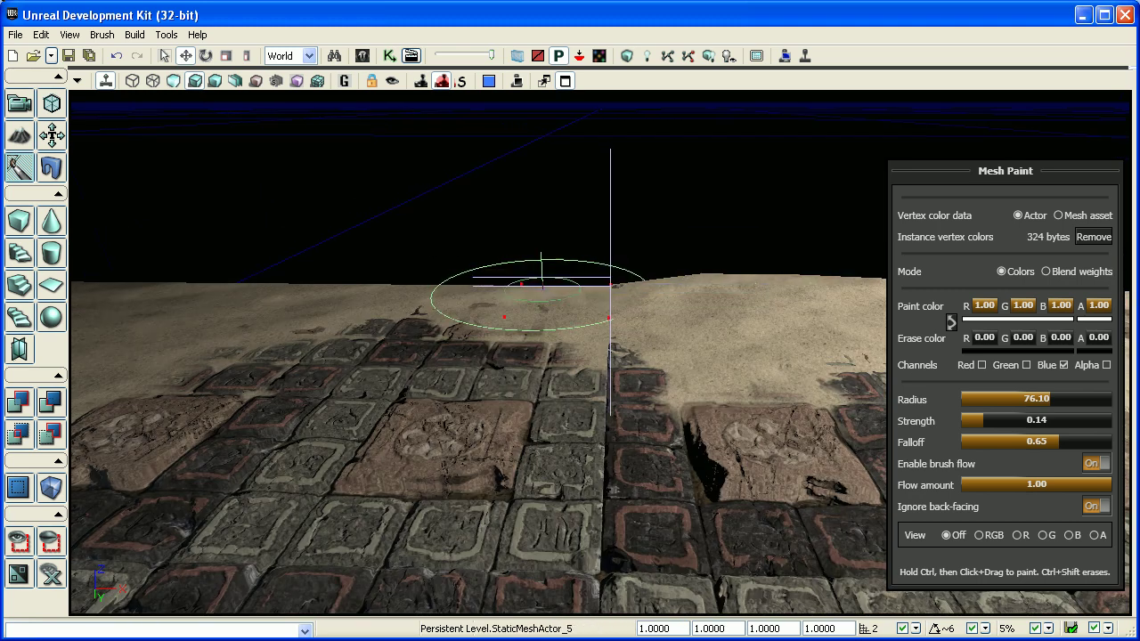
pyautogui.moveTo(677, 252); pyautogui.dragTo(439, 315)
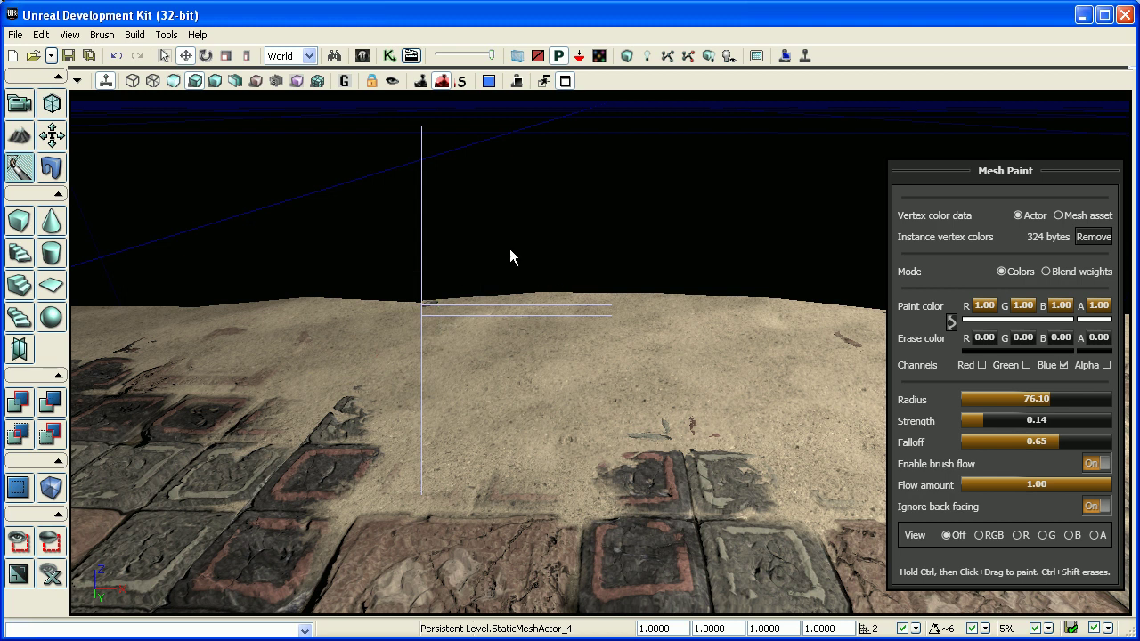
pyautogui.moveTo(509, 248); pyautogui.dragTo(509, 248)
# Paint blue across StaticMeshActor_5, then turn off the blue channel.
pyautogui.click(532, 328)
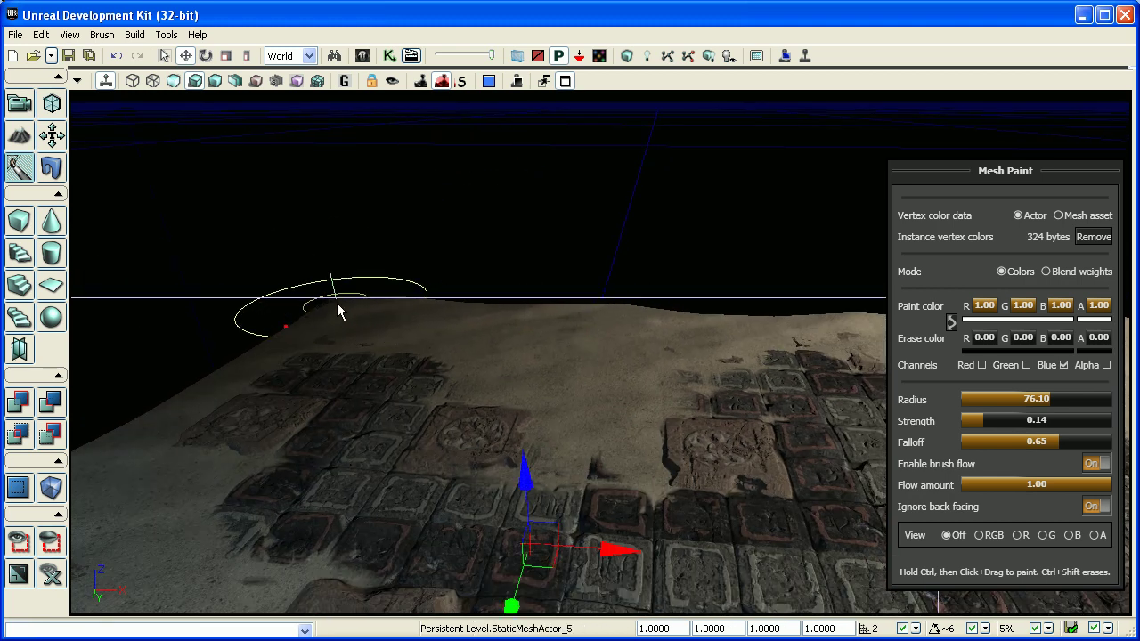
pyautogui.moveTo(405, 261); pyautogui.dragTo(388, 266)
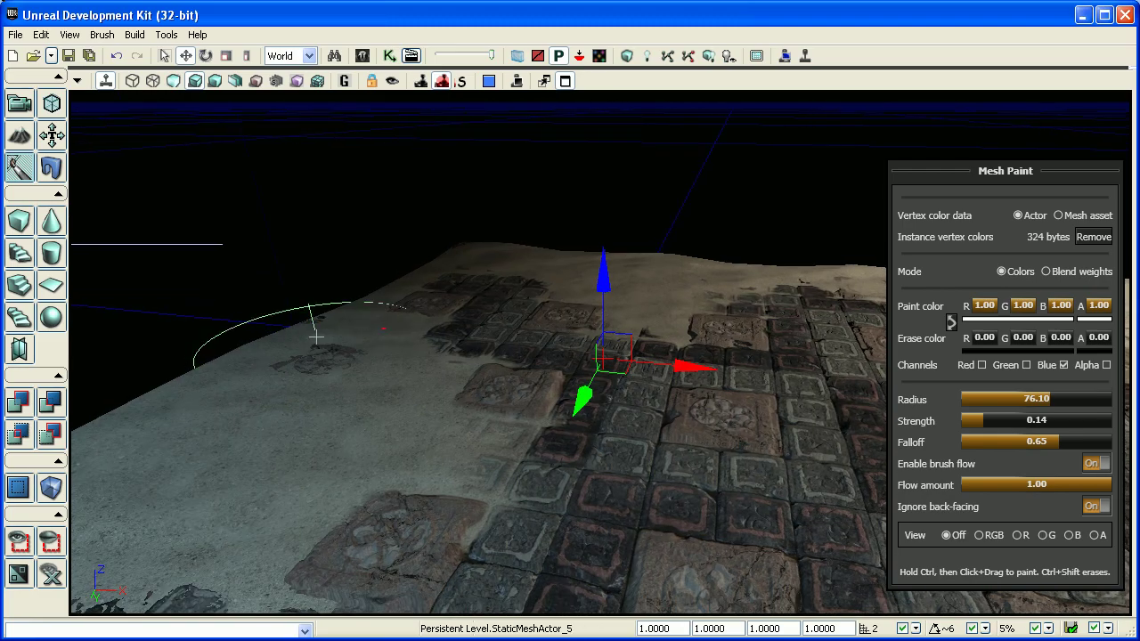
pyautogui.moveTo(242, 382); pyautogui.dragTo(242, 382)
pyautogui.moveTo(481, 357); pyautogui.dragTo(481, 316)
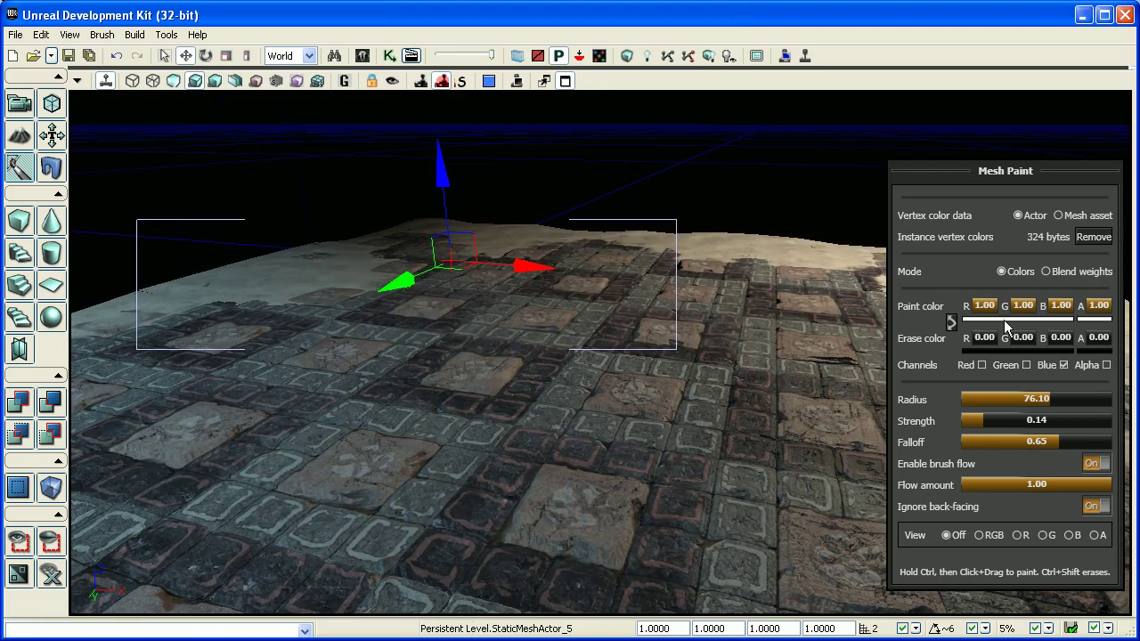
pyautogui.click(1064, 365)
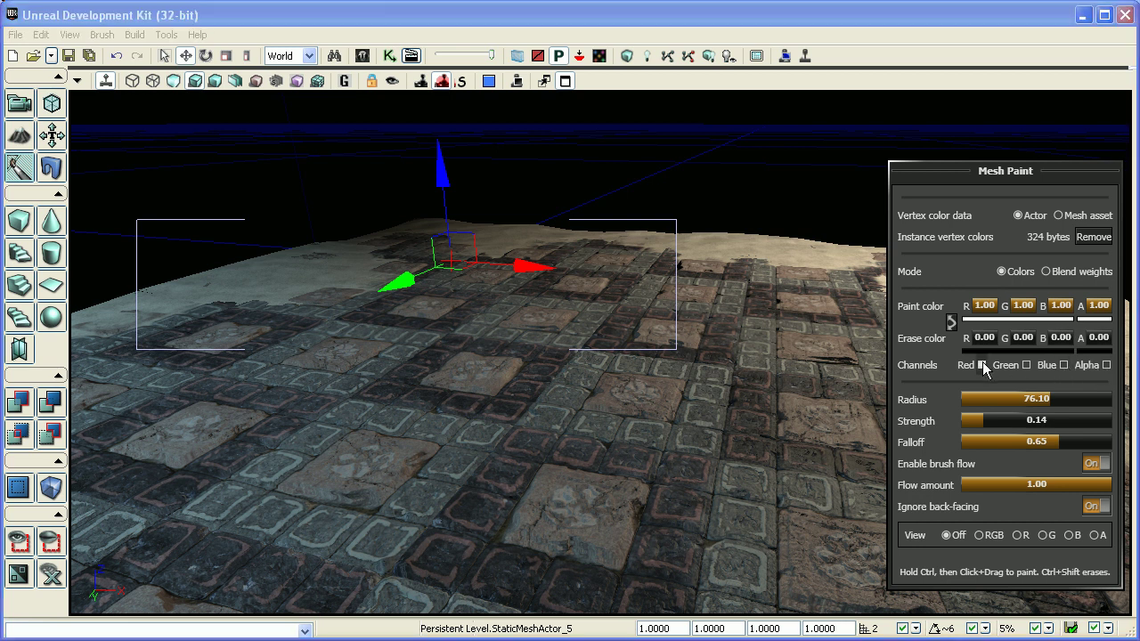
# Paint pale sand over the tiles on the red channel, then switch to the alpha channel.
pyautogui.click(982, 364)
pyautogui.moveTo(464, 307); pyautogui.dragTo(547, 220)
pyautogui.moveTo(572, 356)
pyautogui.keyDown('ctrl'); pyautogui.mouseDown()
pyautogui.moveTo(621, 413)
pyautogui.moveTo(383, 379)
pyautogui.moveTo(347, 403)
pyautogui.moveTo(320, 382)
pyautogui.mouseUp(); pyautogui.keyUp('ctrl')
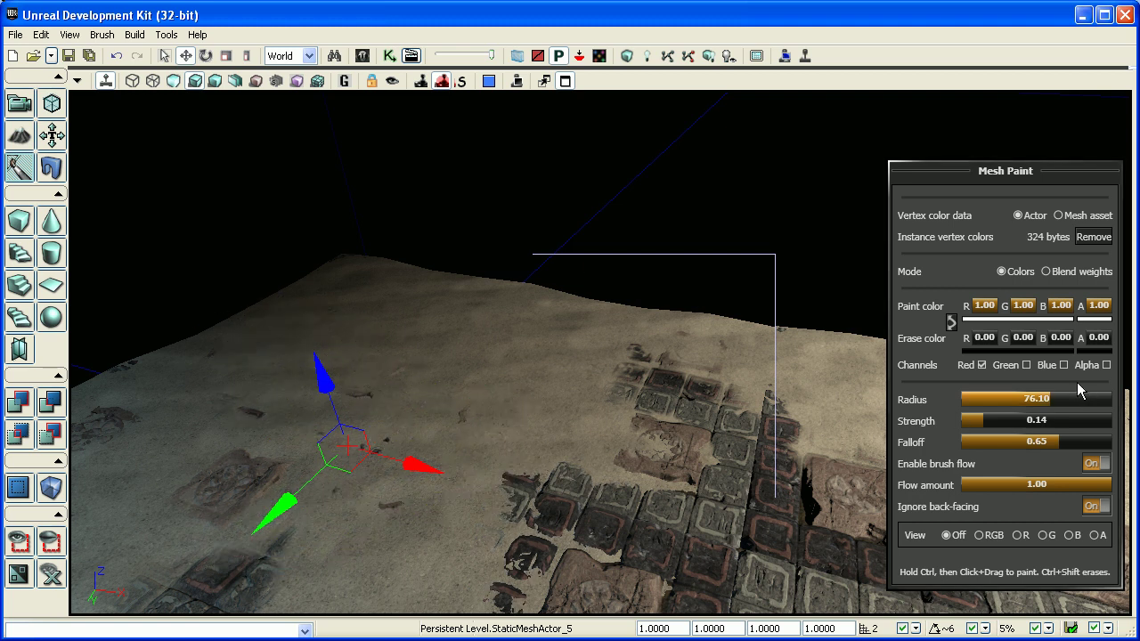
pyautogui.click(983, 364)
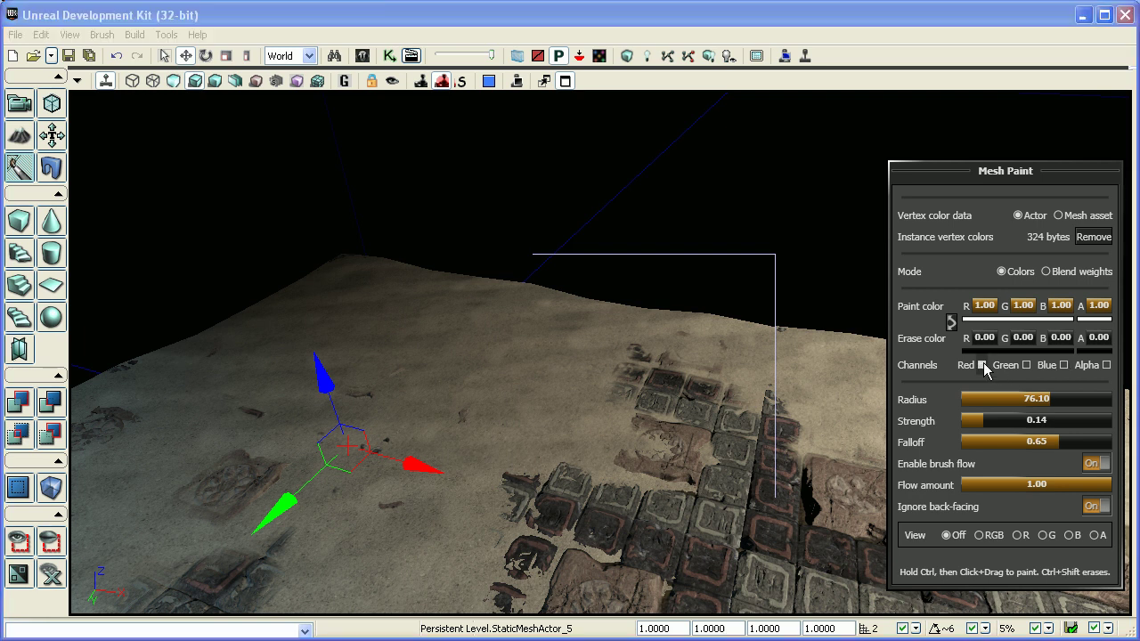
pyautogui.click(1106, 365)
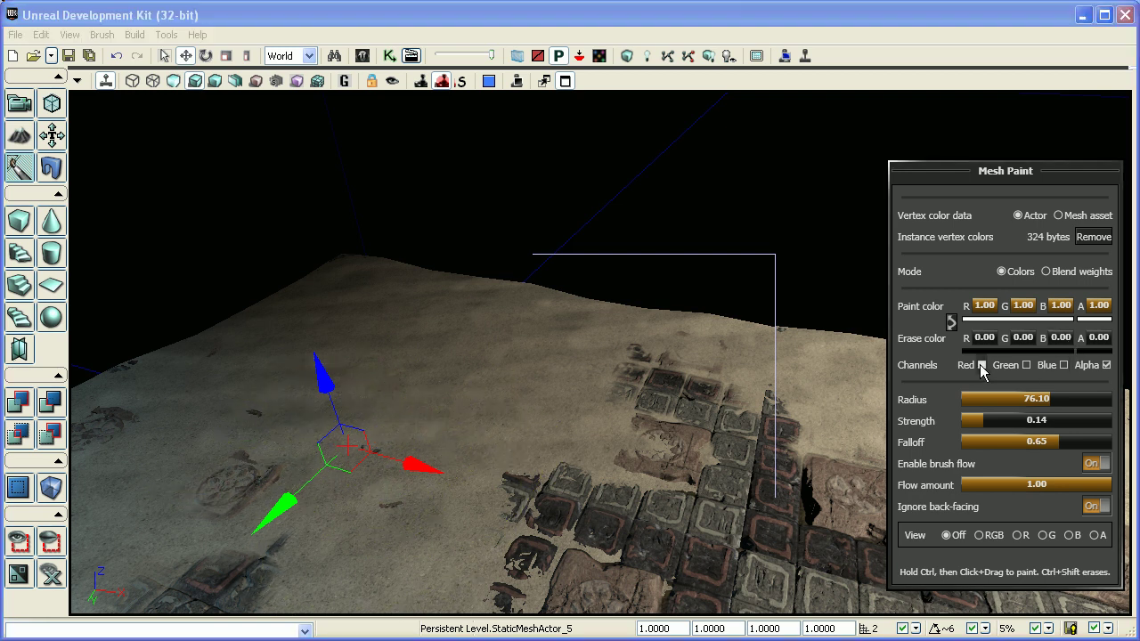
# Turn off alpha painting, leaving blue only, and pull back to frame the whole sand-patched floor.
pyautogui.click(1107, 366)
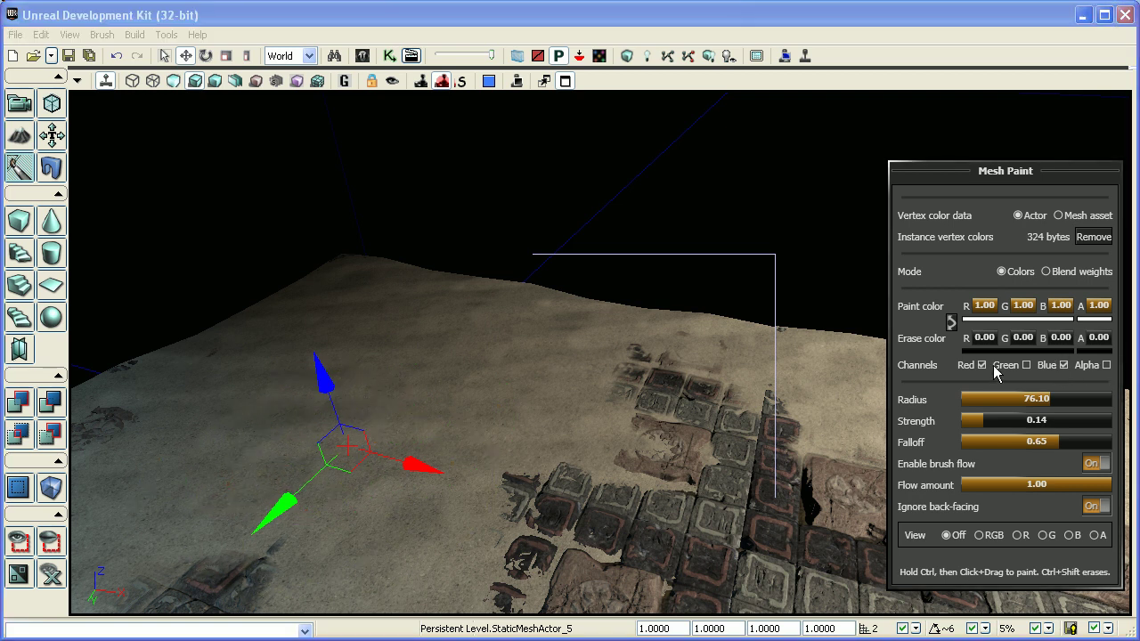
pyautogui.moveTo(623, 258); pyautogui.dragTo(479, 251, button='right')
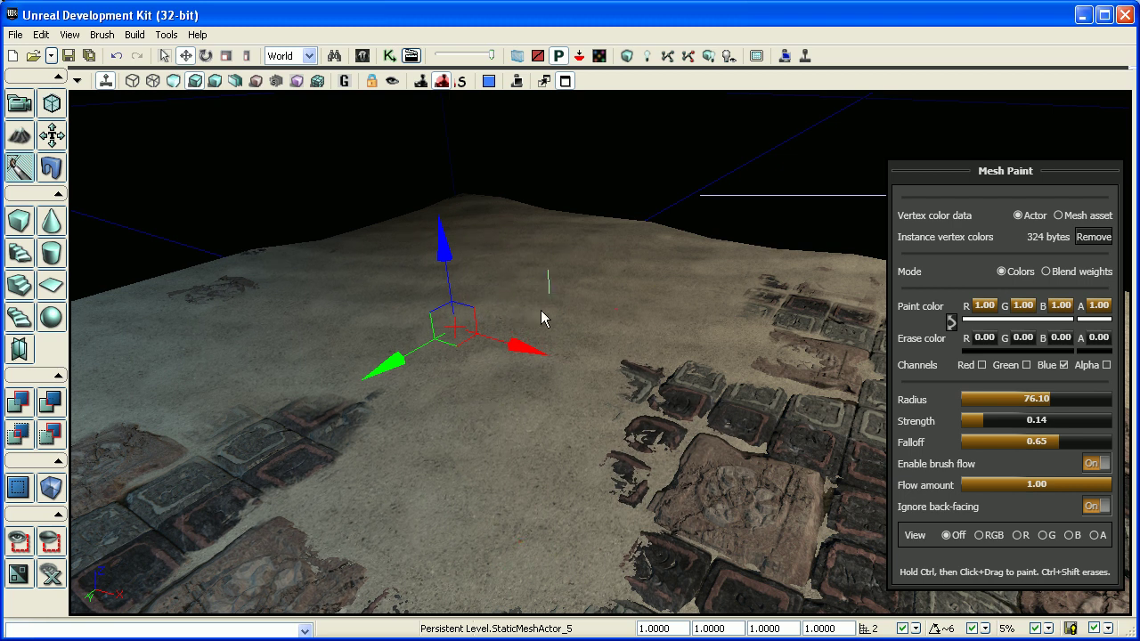
pyautogui.moveTo(596, 166)
pyautogui.mouseDown()
pyautogui.moveTo(596, 107)
pyautogui.moveTo(596, 201)
pyautogui.mouseUp()
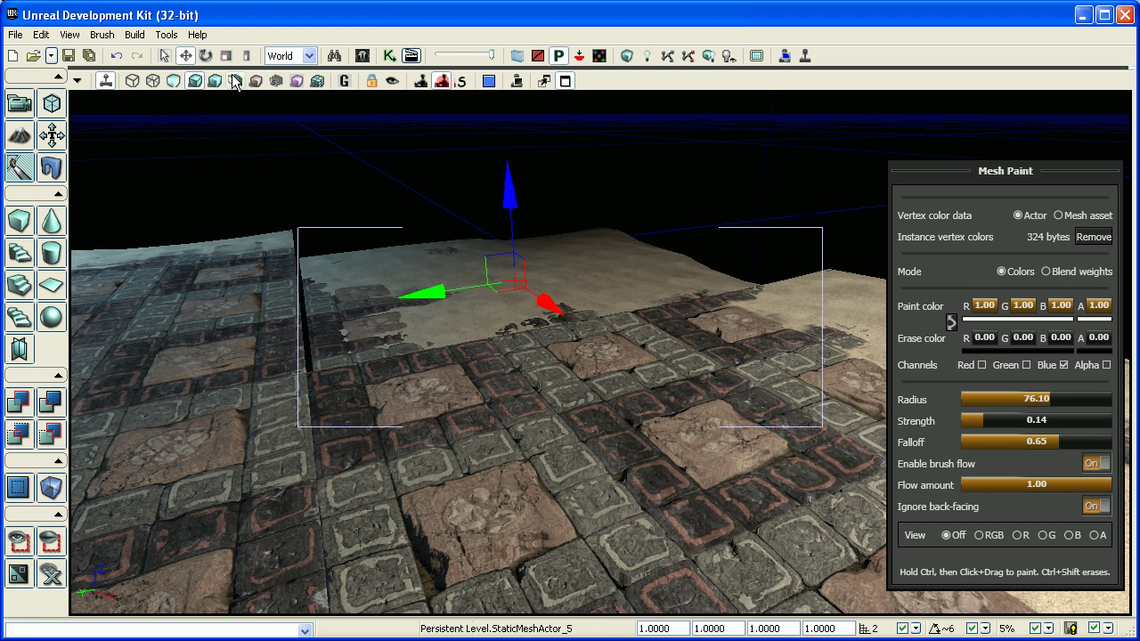
pyautogui.moveTo(507, 214); pyautogui.dragTo(504, 185)
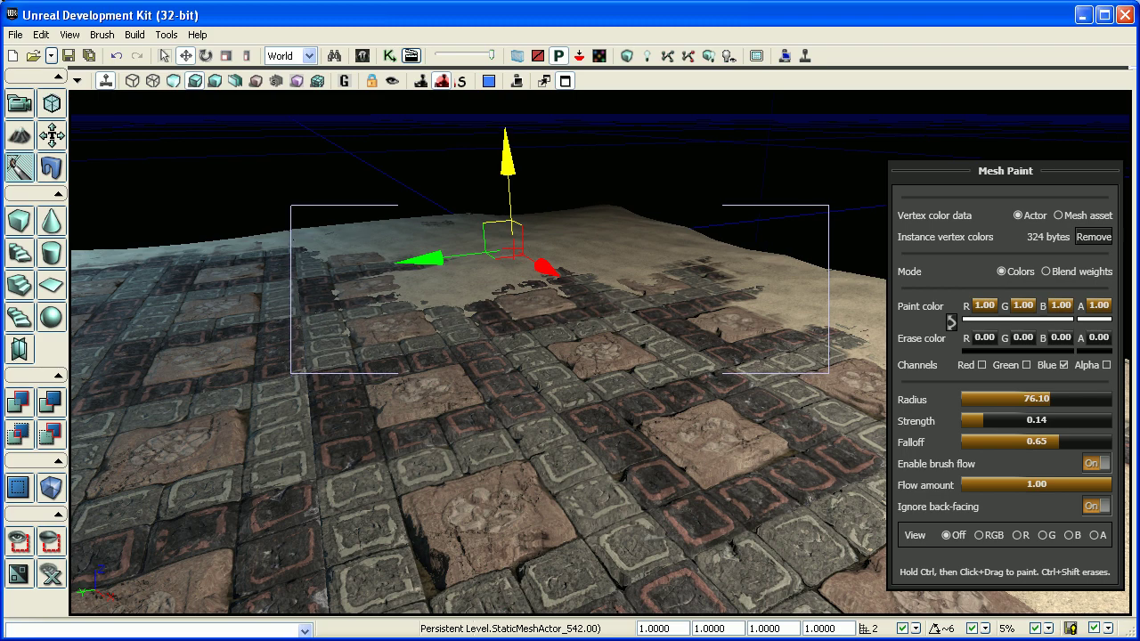
pyautogui.click(395, 204)
pyautogui.moveTo(389, 175); pyautogui.dragTo(389, 116)
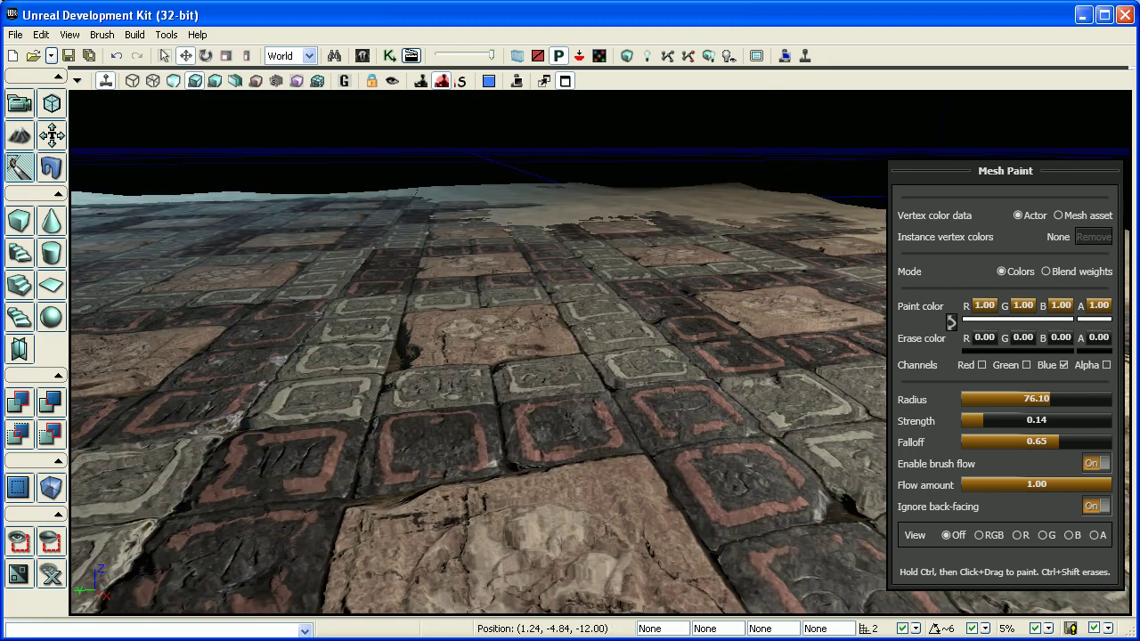
pyautogui.moveTo(368, 181); pyautogui.dragTo(367, 214)
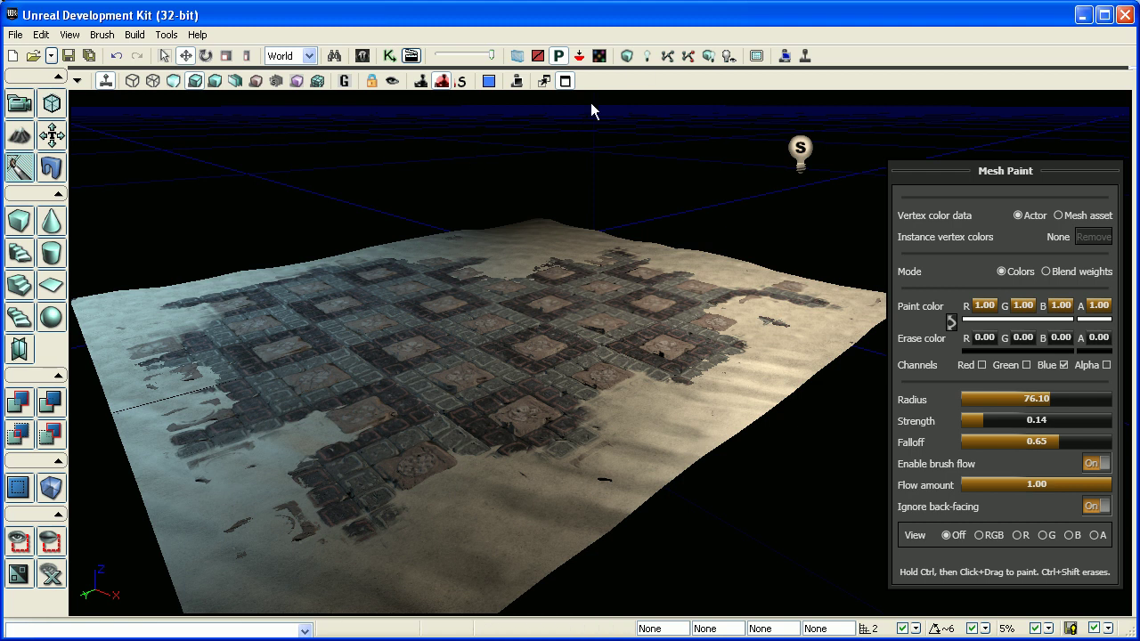
# Build the level lighting at Preview quality, dismiss Map Check, and select StaticMeshActor_5.
pyautogui.click(643, 56)
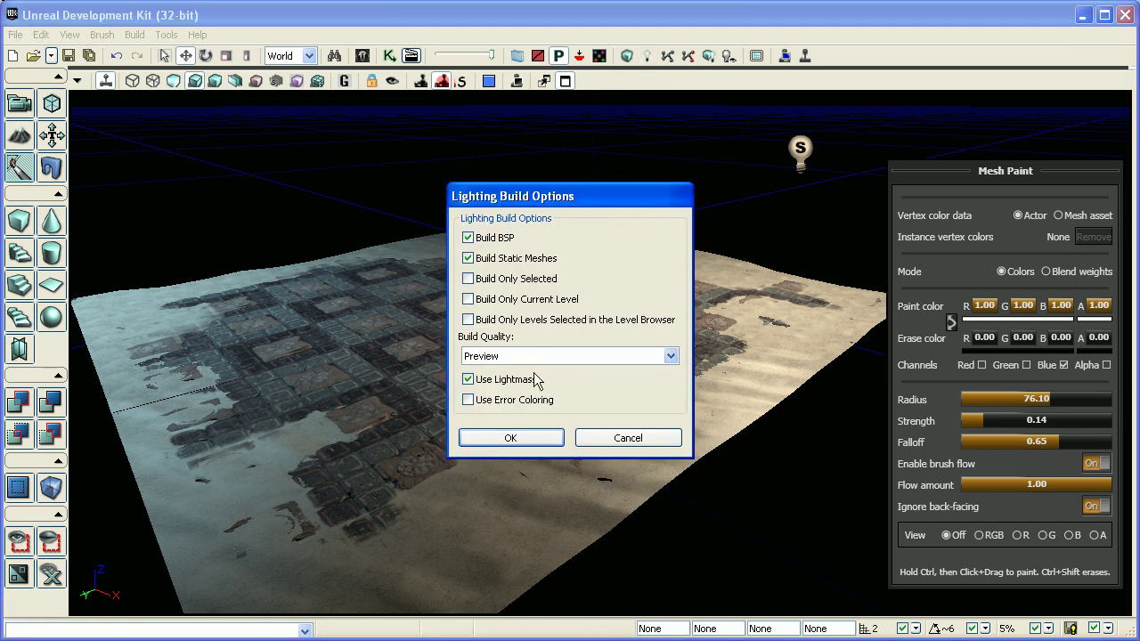
pyautogui.click(522, 442)
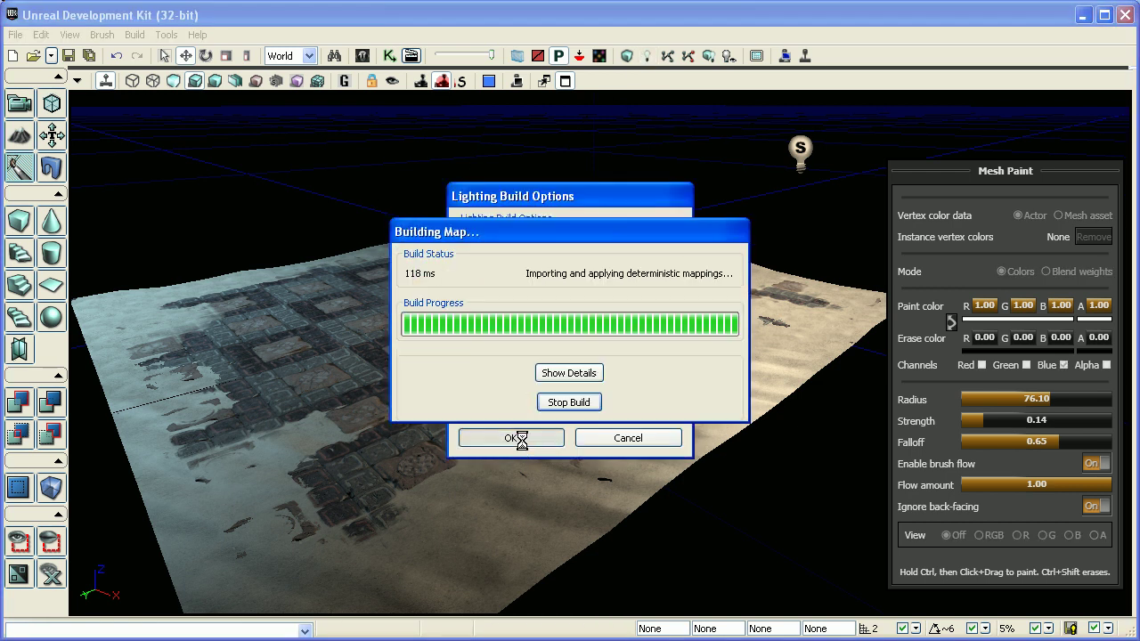
pyautogui.click(887, 211)
pyautogui.moveTo(658, 198)
pyautogui.mouseDown()
pyautogui.moveTo(704, 142)
pyautogui.moveTo(614, 152)
pyautogui.moveTo(570, 178)
pyautogui.mouseUp()
pyautogui.click(457, 252)
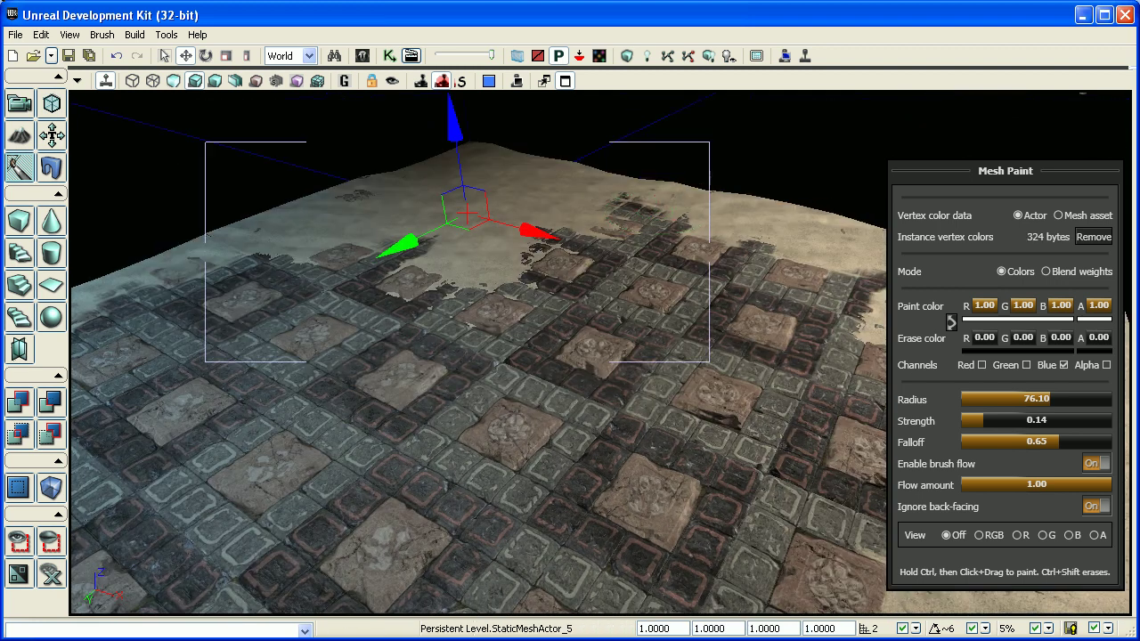
# Switch painting from the blue to the red channel and paint pale patches on StaticMeshActor_2 and StaticMeshActor_3.
pyautogui.moveTo(457, 252); pyautogui.dragTo(615, 383)
pyautogui.click(621, 392)
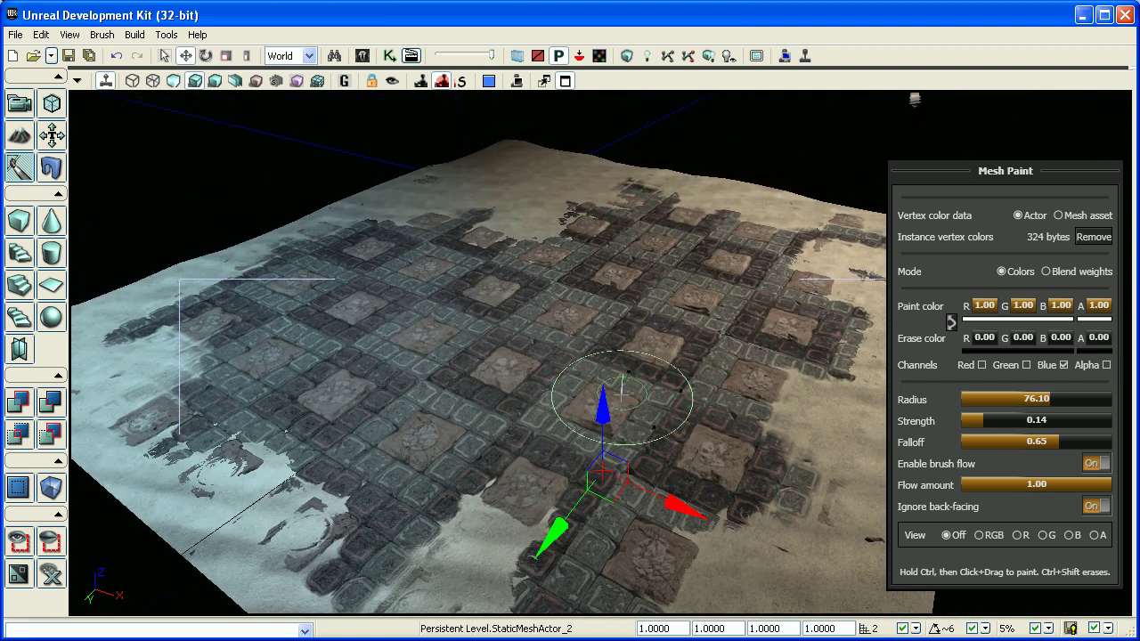
pyautogui.click(1064, 365)
pyautogui.click(982, 365)
pyautogui.keyDown('ctrl'); pyautogui.moveTo(540, 386); pyautogui.dragTo(694, 386); pyautogui.keyUp('ctrl')
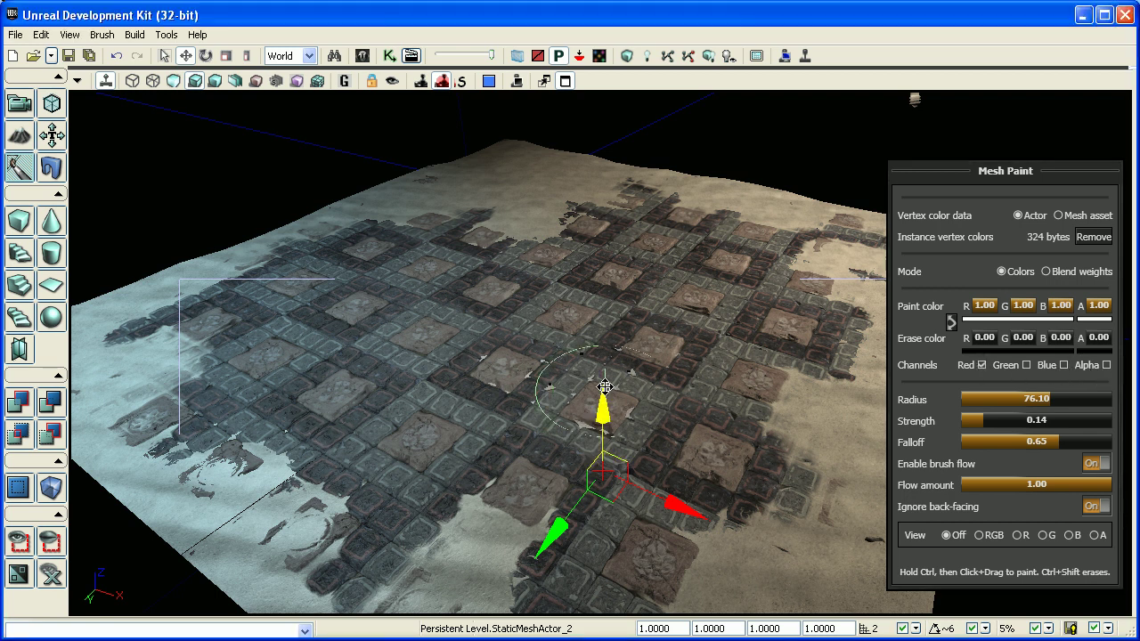
pyautogui.click(445, 296)
pyautogui.keyDown('ctrl'); pyautogui.moveTo(428, 339); pyautogui.dragTo(276, 343); pyautogui.keyUp('ctrl')
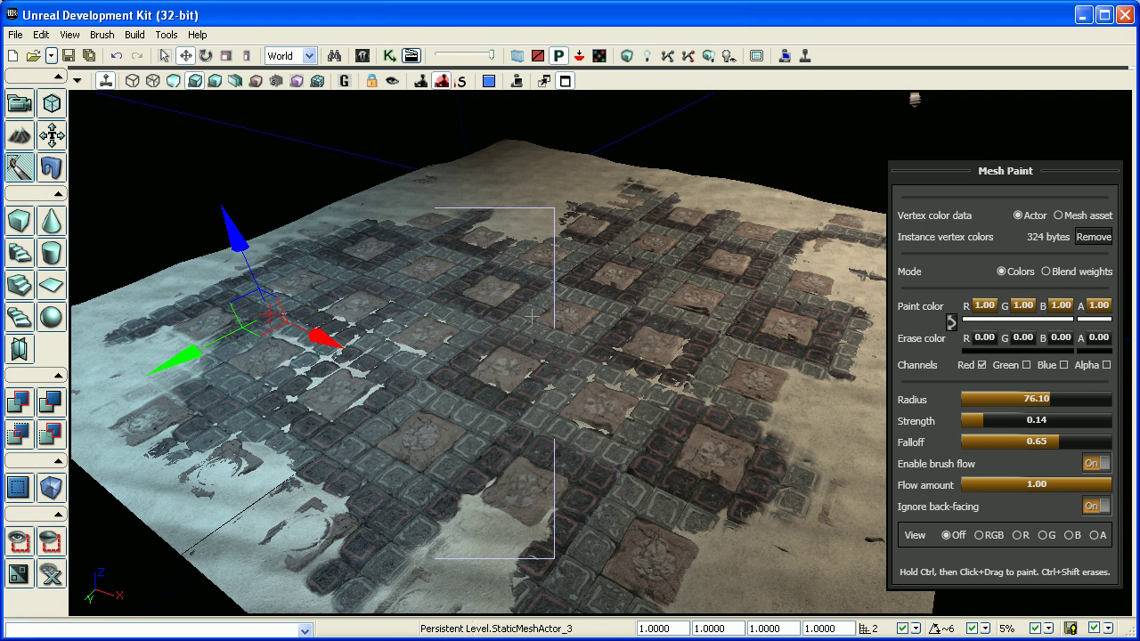
# Select floor pieces StaticMeshActor_4 and StaticMeshActor_3, then set painting to the alpha channel only.
pyautogui.click(639, 288)
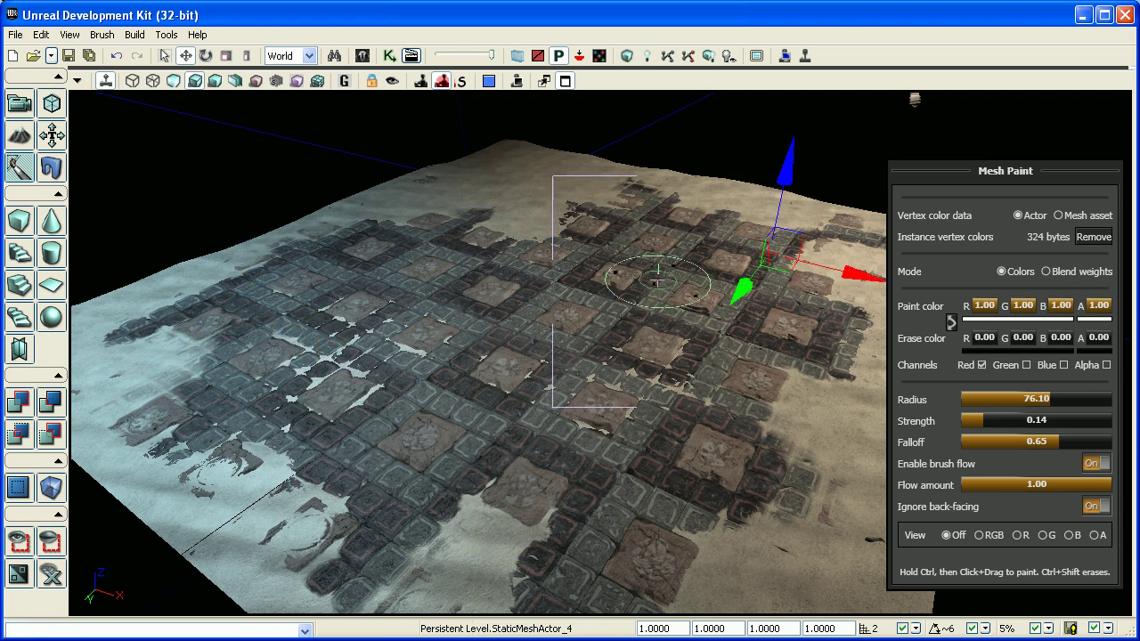
pyautogui.click(533, 278)
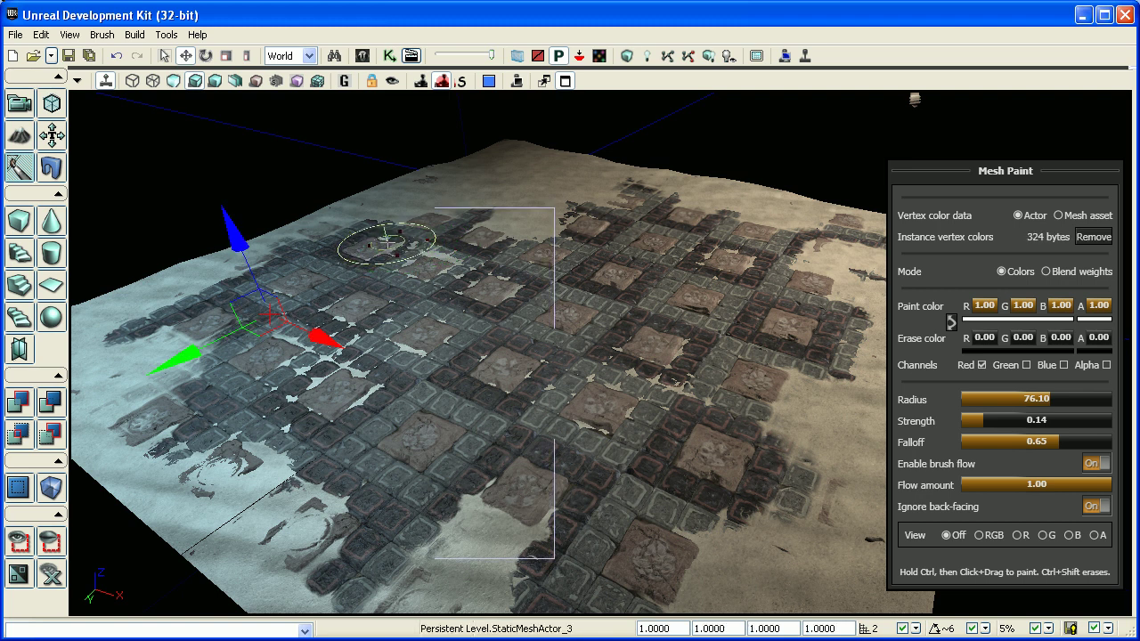
pyautogui.click(981, 365)
pyautogui.click(1064, 365)
pyautogui.click(1102, 365)
# Paint alpha over StaticMeshActor_5, _3, _2 and _4, then deselect all and exit Mesh Paint.
pyautogui.click(456, 263)
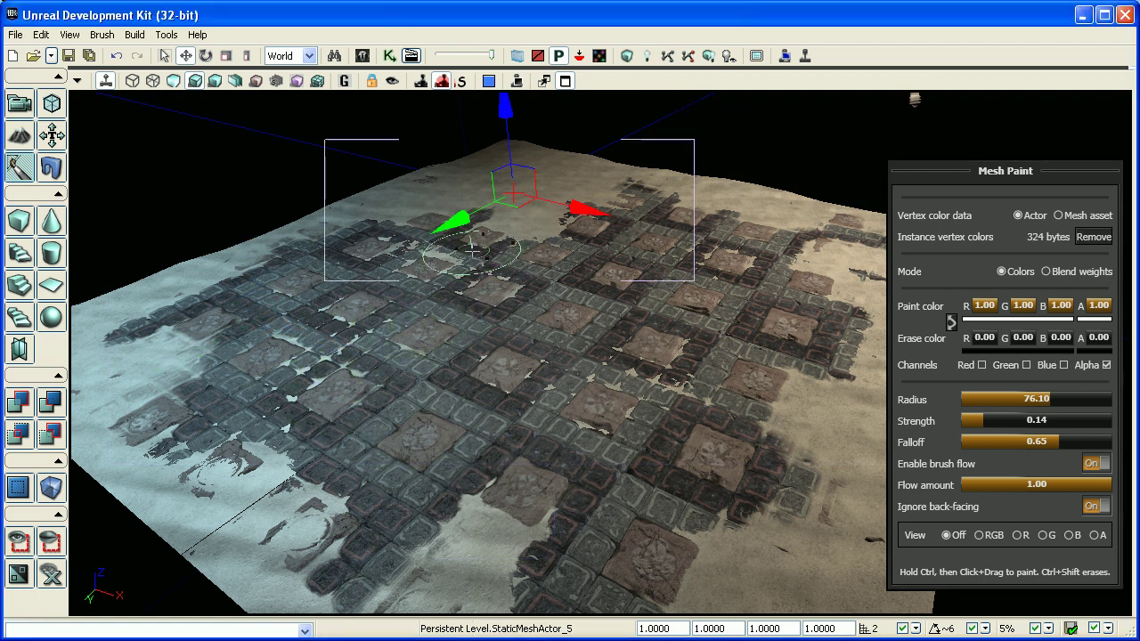
pyautogui.click(457, 264)
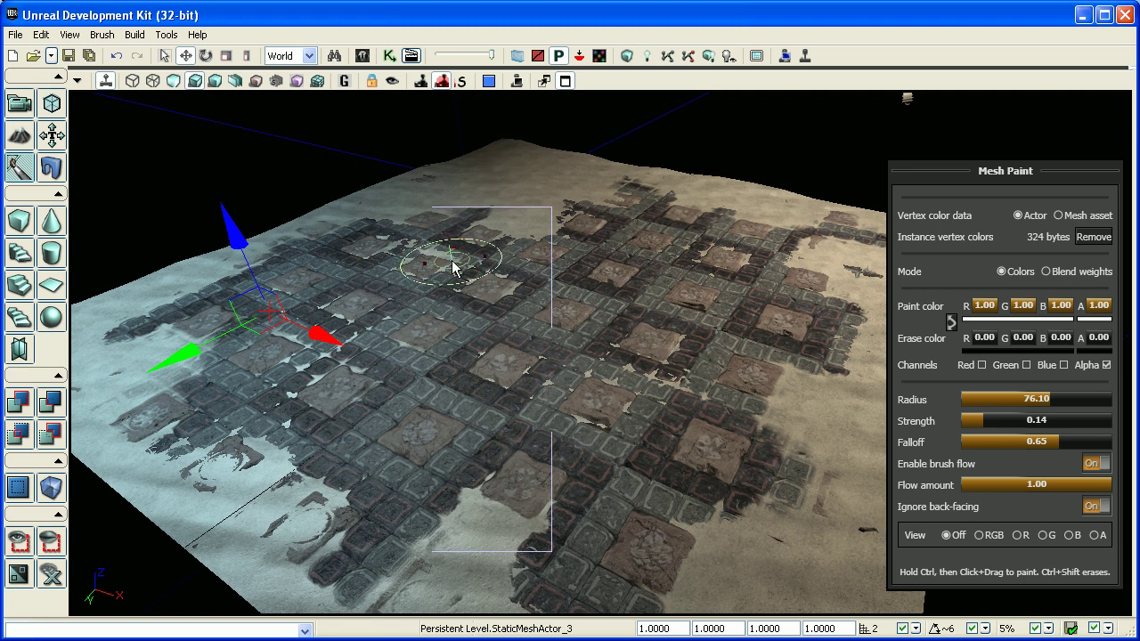
pyautogui.click(709, 407)
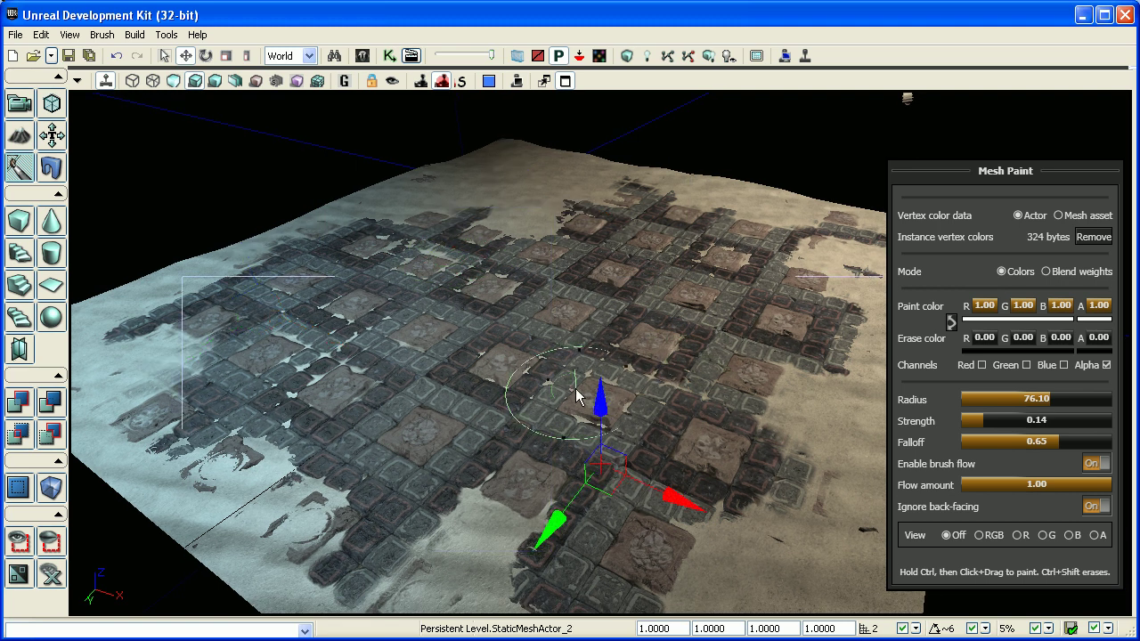
pyautogui.click(728, 261)
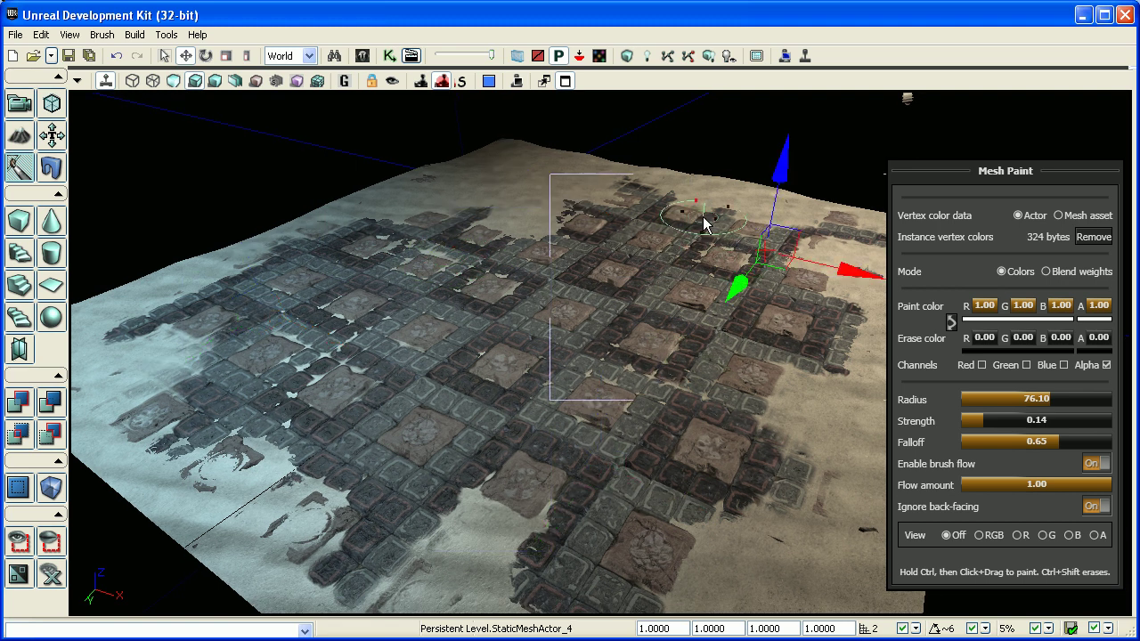
pyautogui.click(386, 158)
pyautogui.scroll(-1, 866, 207)
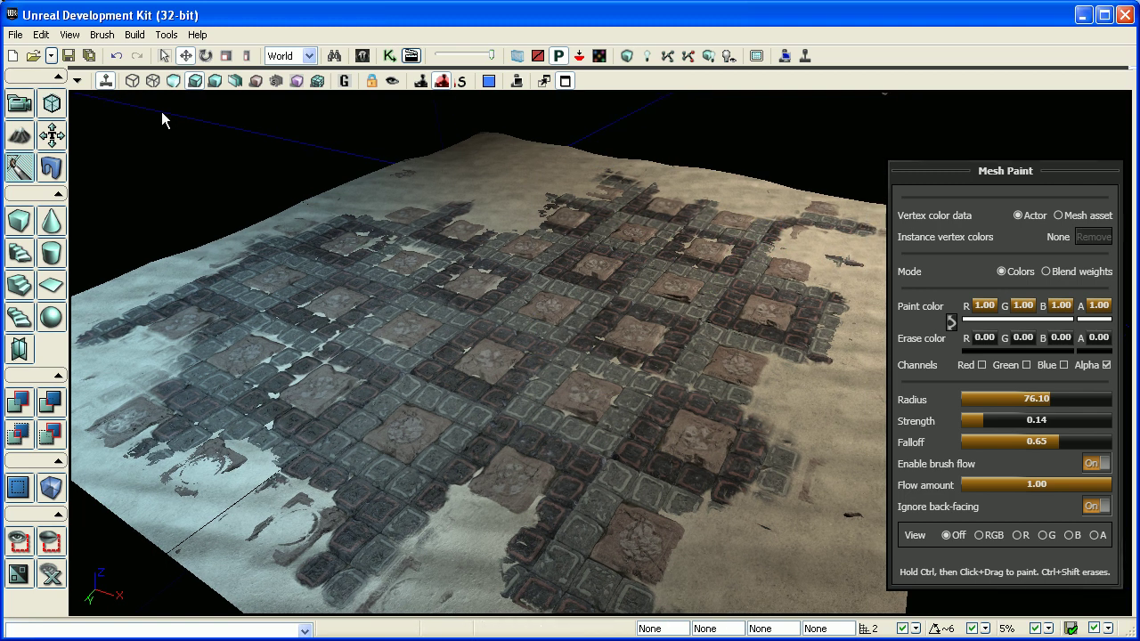
pyautogui.click(21, 104)
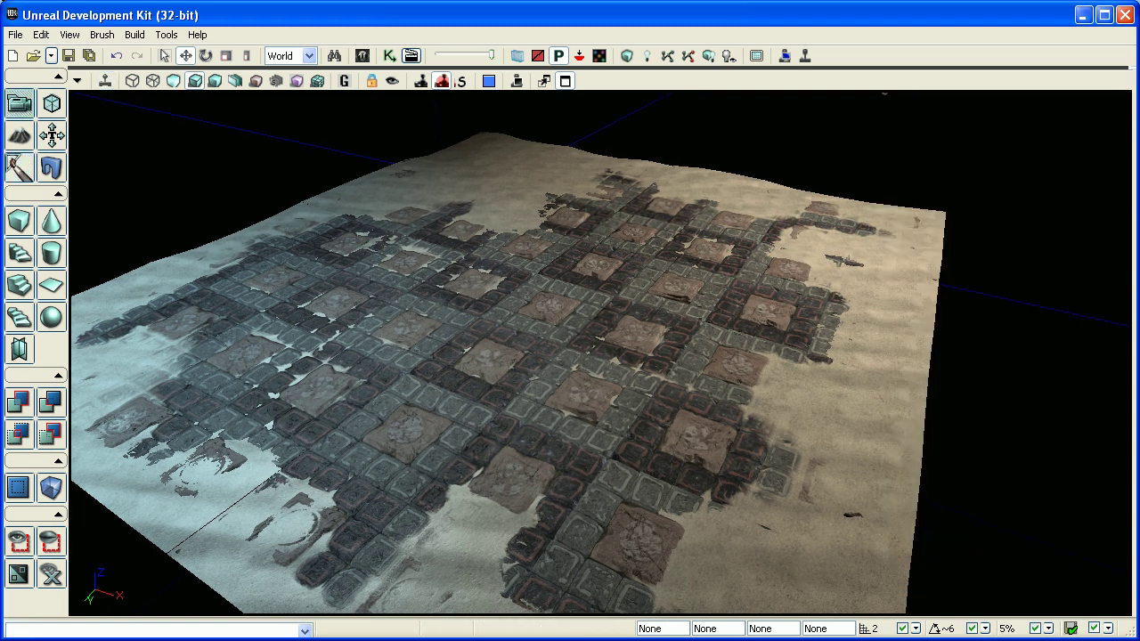
# Preview the floor in Wireframe, Lighting Only and Unlit views, return to Lit, and move the camera closer.
pyautogui.click(153, 82)
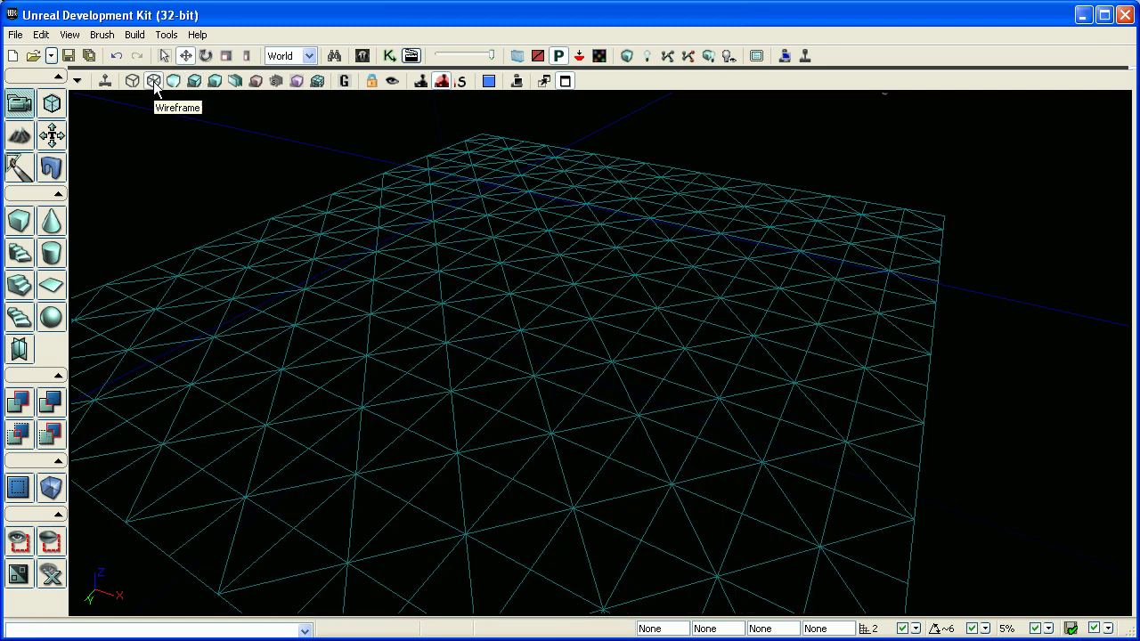
pyautogui.click(214, 82)
pyautogui.click(198, 83)
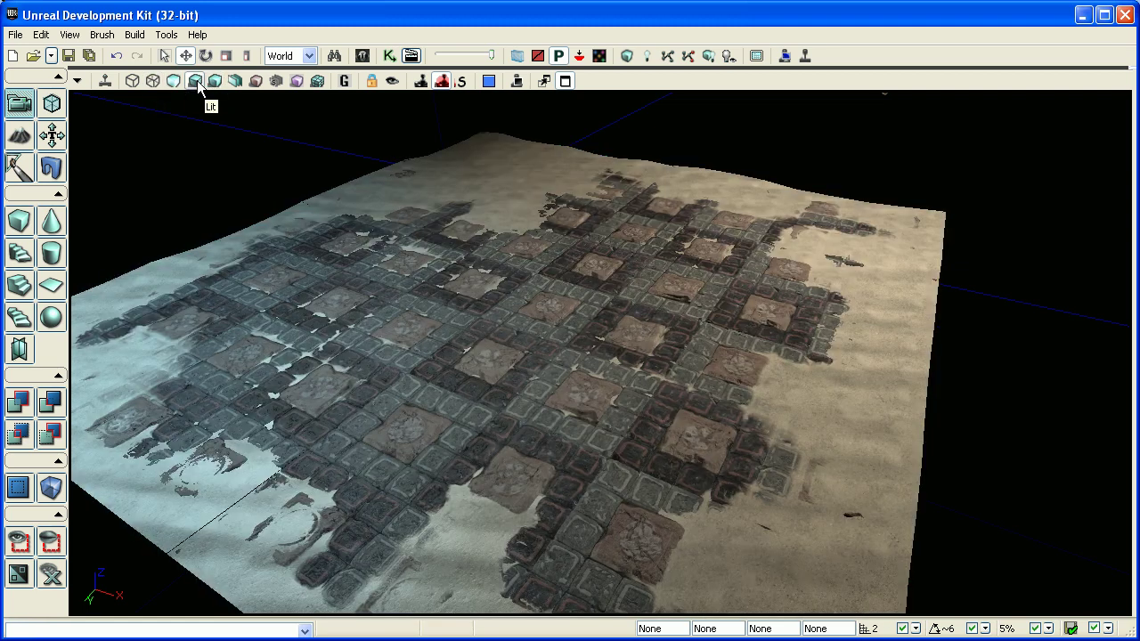
pyautogui.click(175, 83)
pyautogui.click(190, 84)
pyautogui.moveTo(613, 250); pyautogui.dragTo(612, 250)
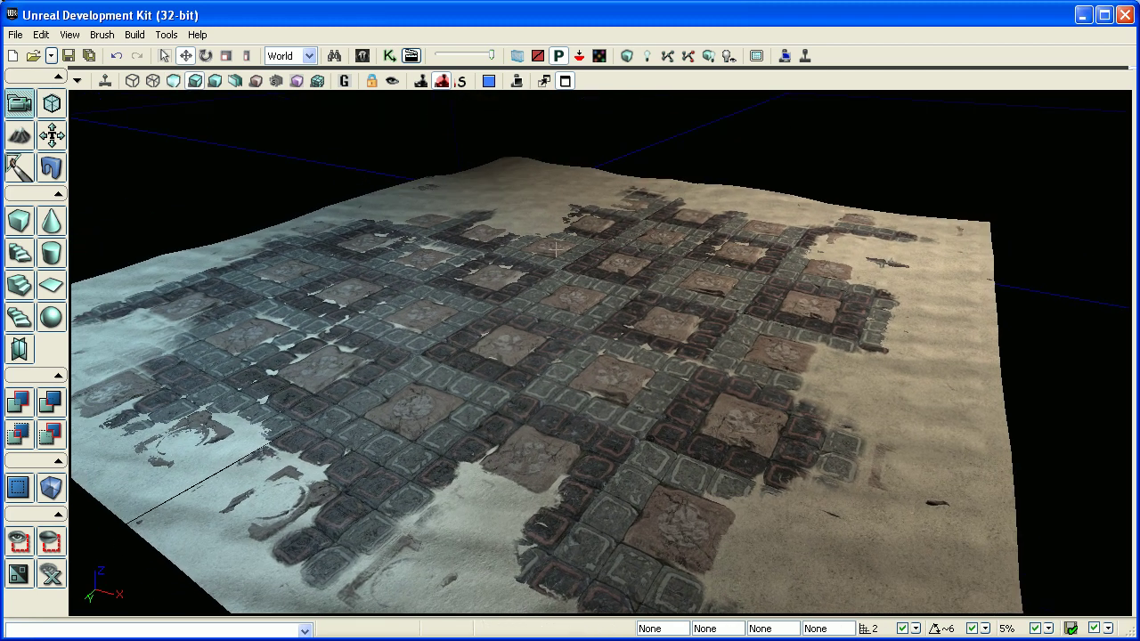
pyautogui.click(367, 56)
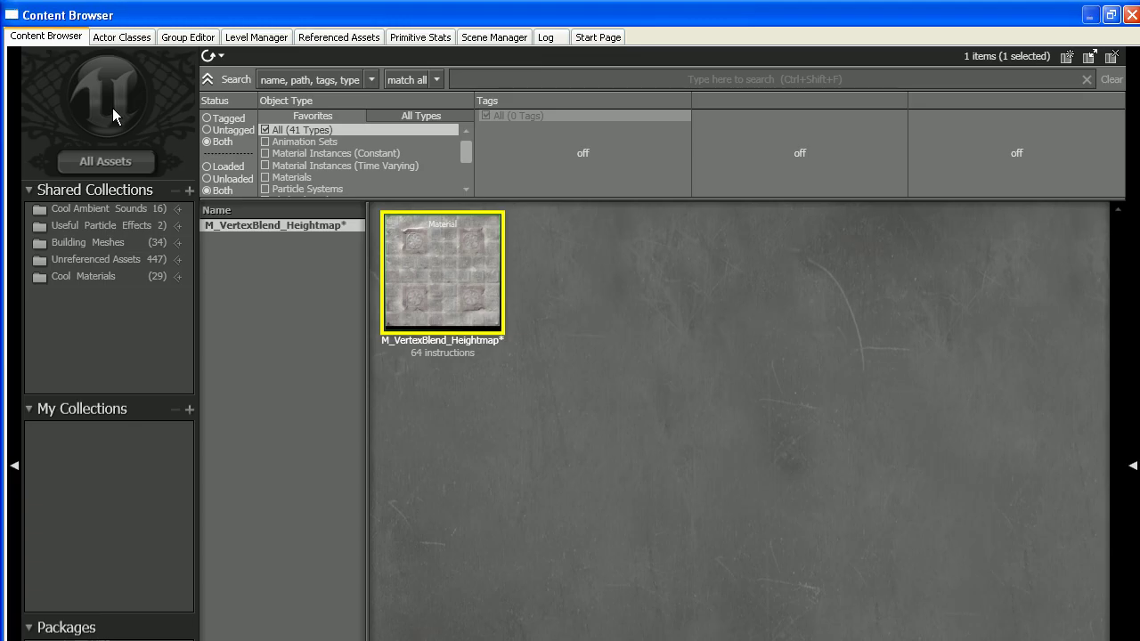